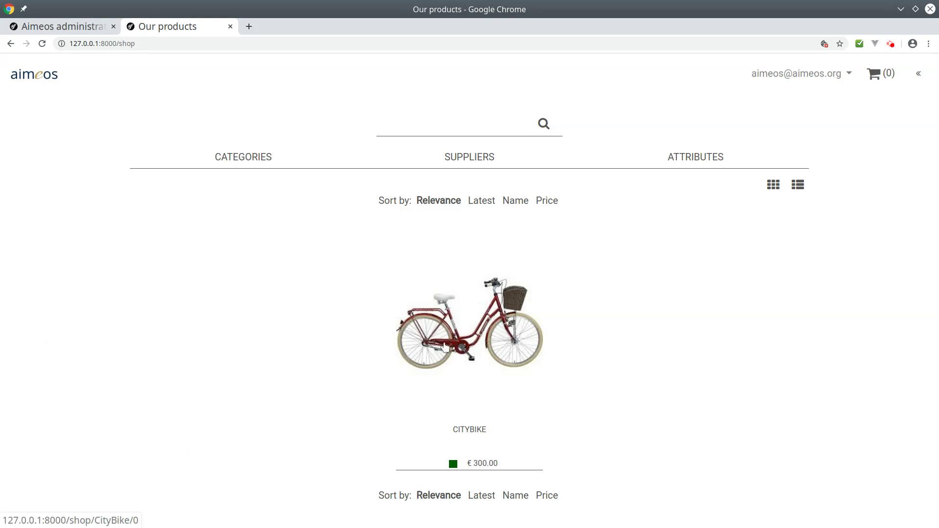
Open the CityBike product page from the shop list and select its /shop/CityBike/0 address
{"action": "left_click", "coordinate": [445, 348]}
{"action": "left_click", "coordinate": [259, 43]}
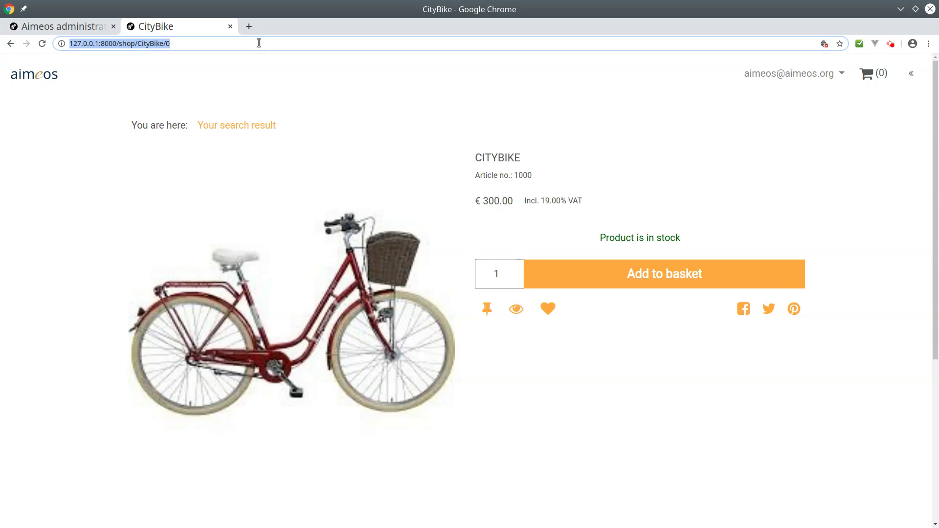
{"action": "left_click", "coordinate": [149, 43]}
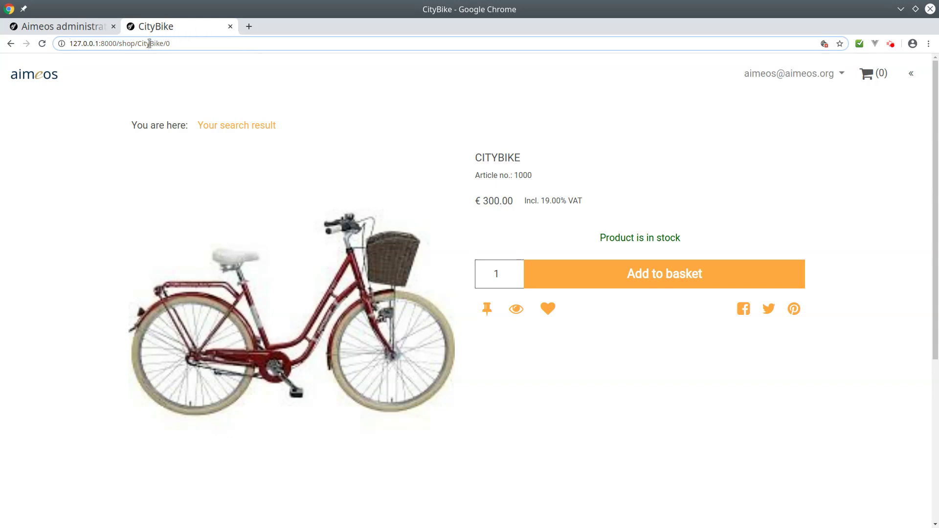
{"action": "double_click", "coordinate": [150, 43]}
In the admin product form, replace the URL segment CityBike with Trendline-Nina
{"action": "left_click", "coordinate": [82, 28]}
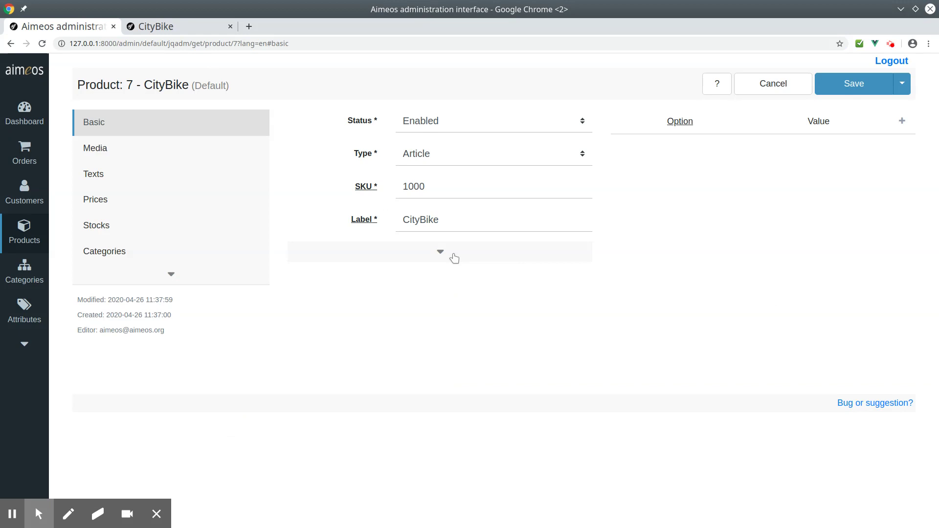
{"action": "left_click", "coordinate": [440, 252]}
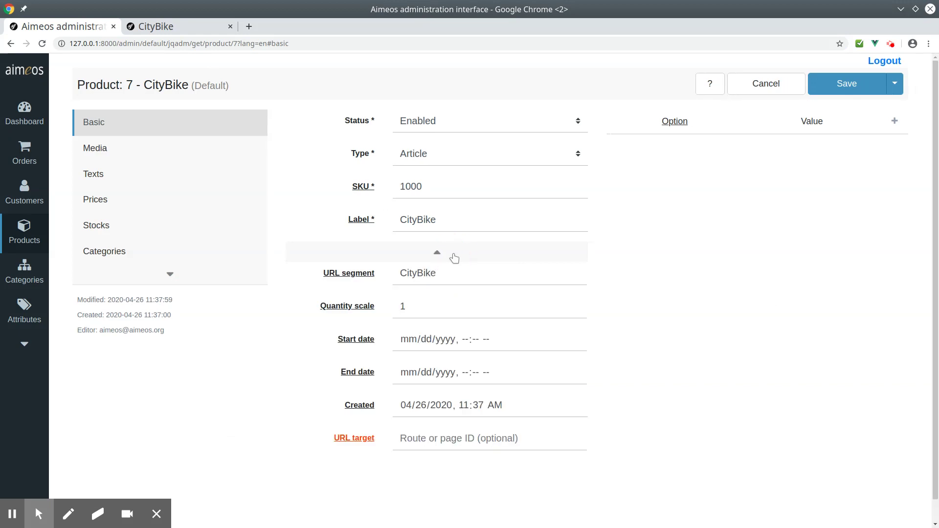
{"action": "left_click", "coordinate": [465, 274]}
{"action": "key", "text": "BackSpace"}
{"action": "key", "text": "BackSpace"}
{"action": "key", "text": "BackSpace"}
{"action": "key", "text": "BackSpace"}
{"action": "key", "text": "BackSpace"}
{"action": "key", "text": "BackSpace"}
{"action": "key", "text": "BackSpace"}
{"action": "key", "text": "BackSpace"}
{"action": "type", "text": "tREND"}
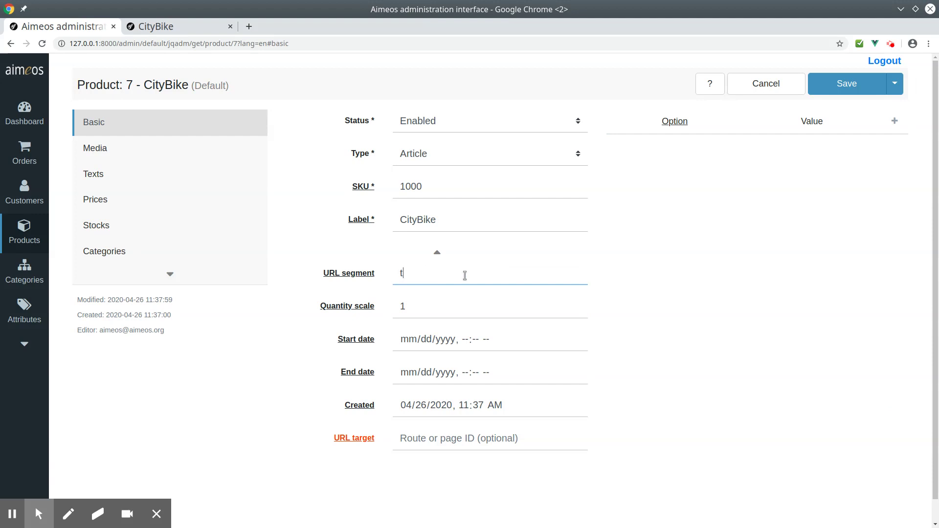
{"action": "key", "text": "BackSpace"}
{"action": "key", "text": "BackSpace"}
{"action": "key", "text": "BackSpace"}
{"action": "key", "text": "BackSpace"}
{"action": "key", "text": "BackSpace"}
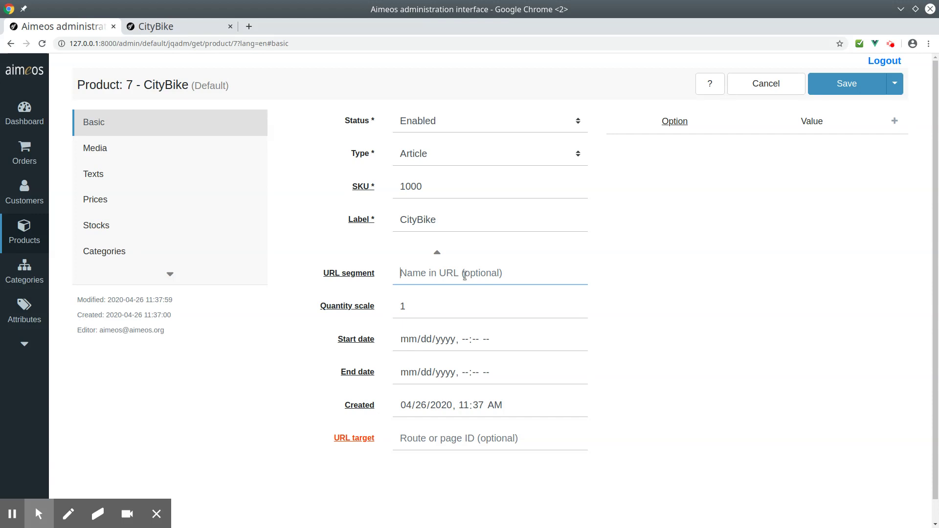
{"action": "type", "text": "Trendline"}
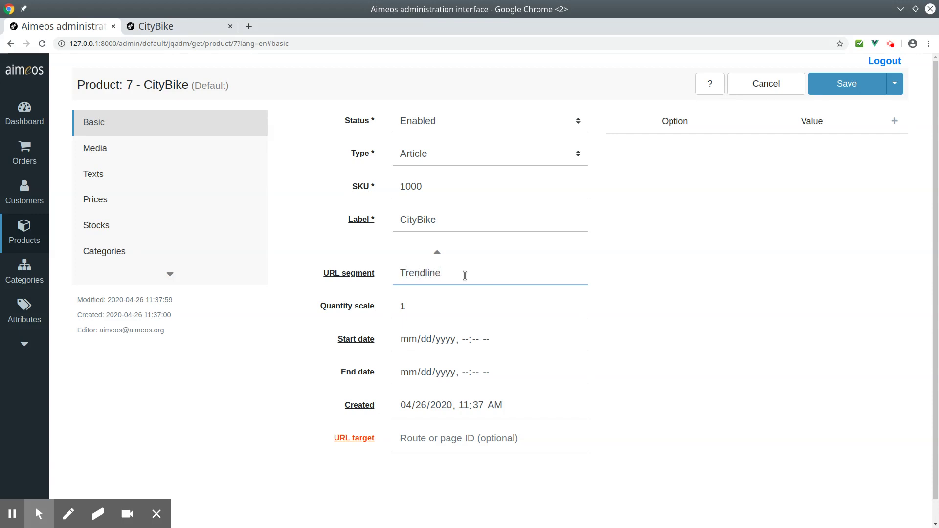
{"action": "type", "text": "-Nina"}
Save the product and confirm the storefront CityBike page now opens at /shop/Trendline-Nina/0
{"action": "left_click", "coordinate": [875, 85]}
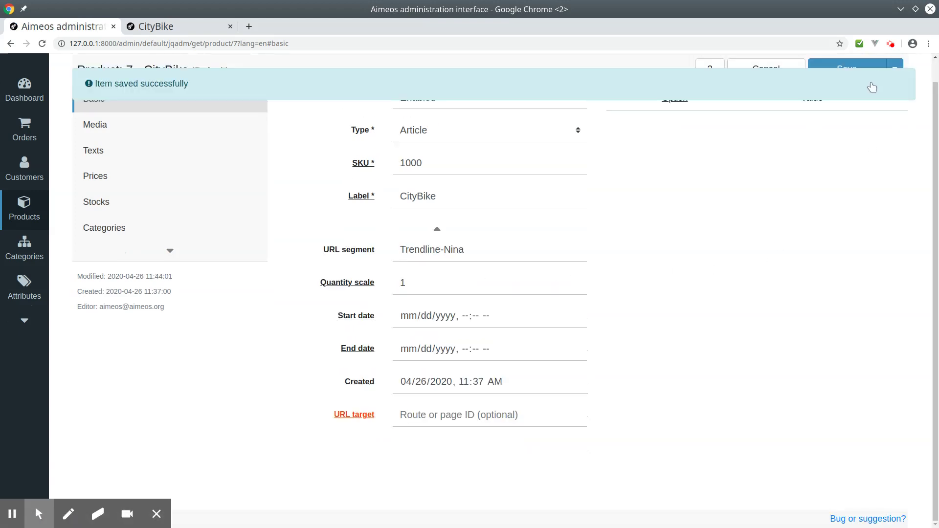
{"action": "left_click", "coordinate": [170, 27]}
{"action": "left_click", "coordinate": [246, 126]}
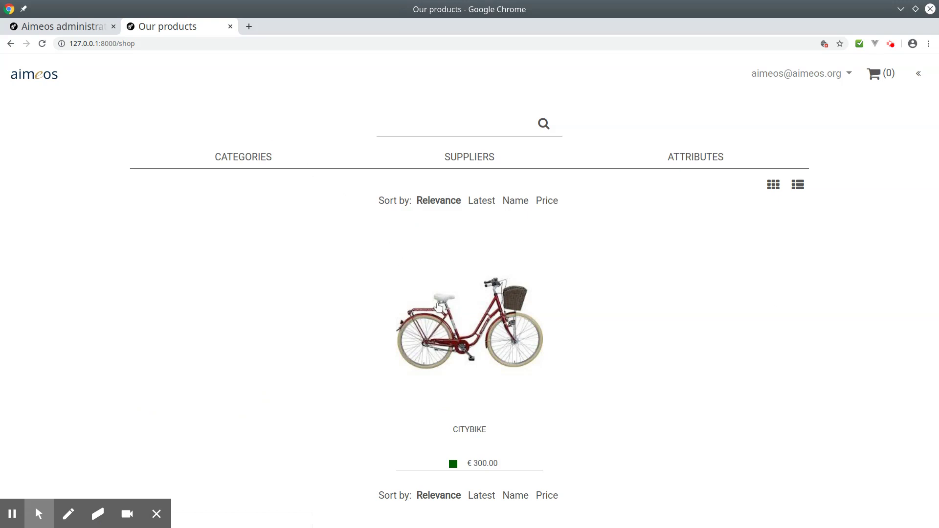
{"action": "left_click", "coordinate": [440, 307]}
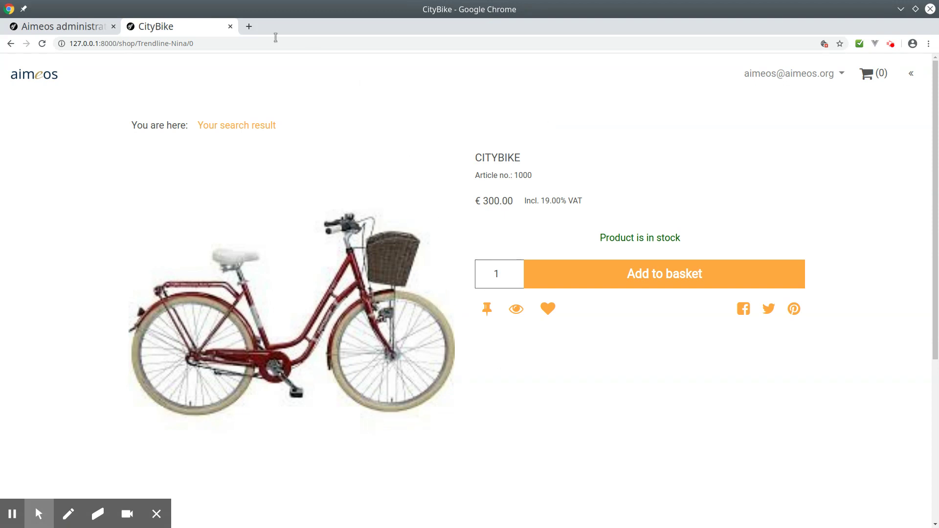
{"action": "left_click", "coordinate": [159, 43]}
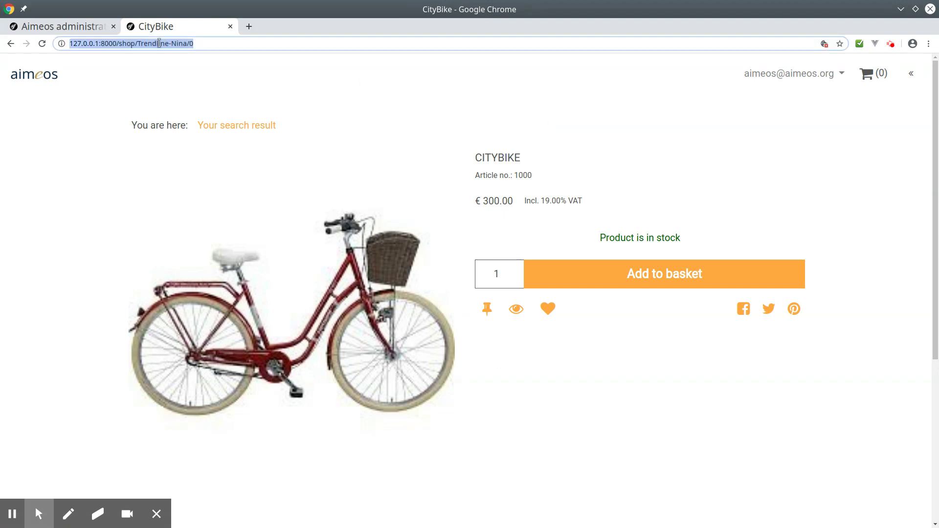
{"action": "double_click", "coordinate": [159, 43]}
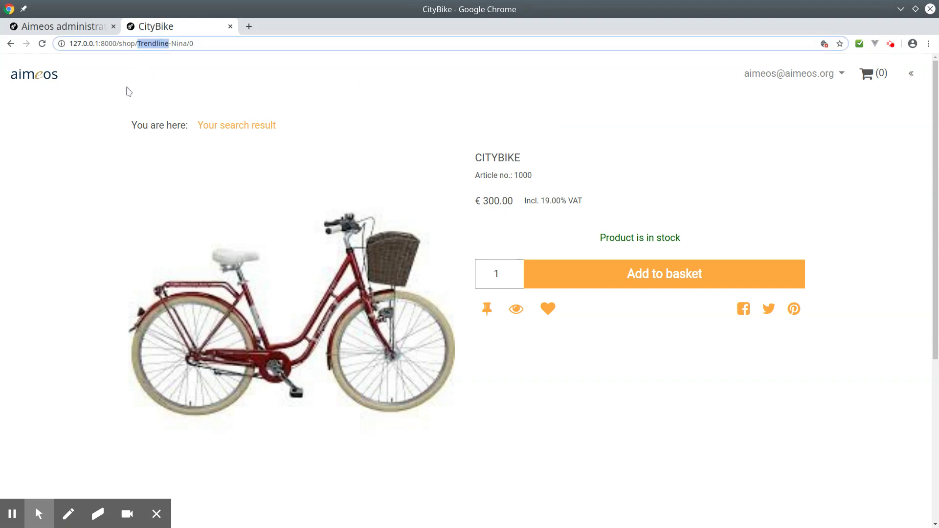
Add a new CityBike text entry reading Trendline-Citybike-Nina
{"action": "left_click", "coordinate": [64, 26]}
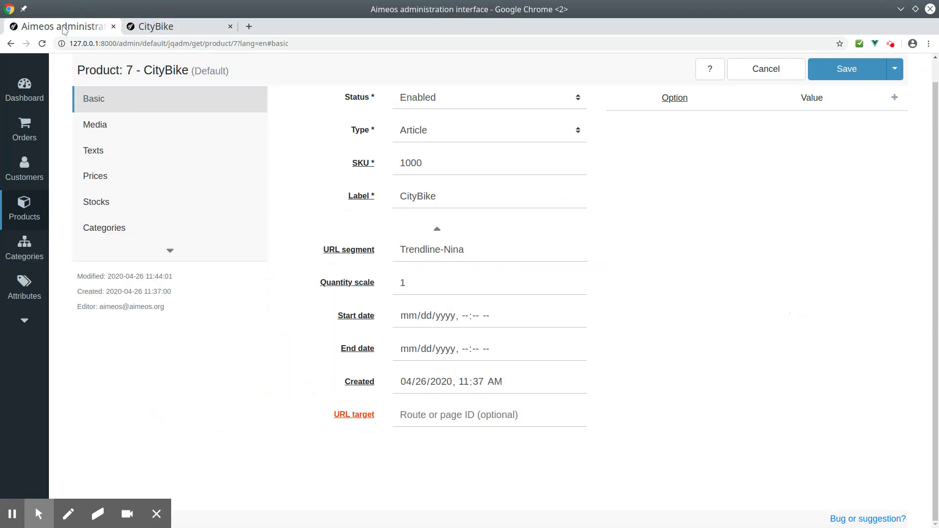
{"action": "left_click", "coordinate": [127, 158]}
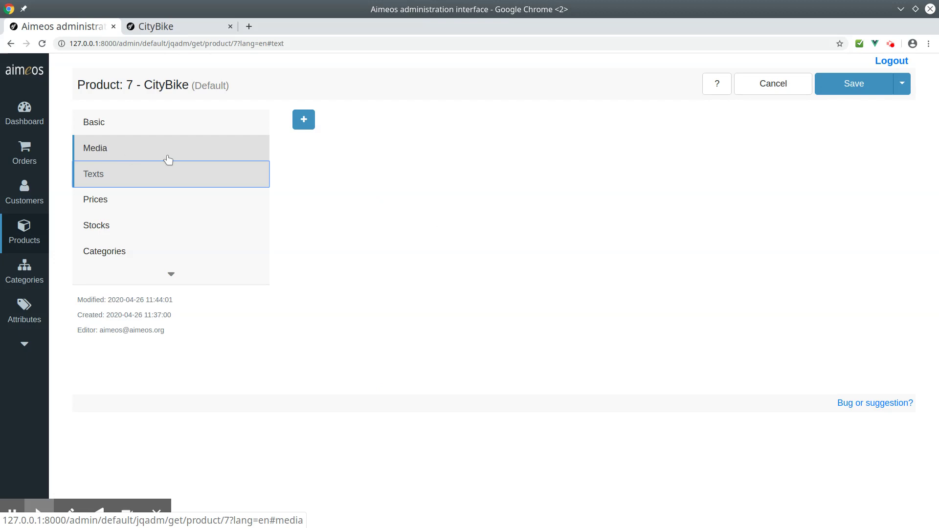
{"action": "left_click", "coordinate": [304, 120]}
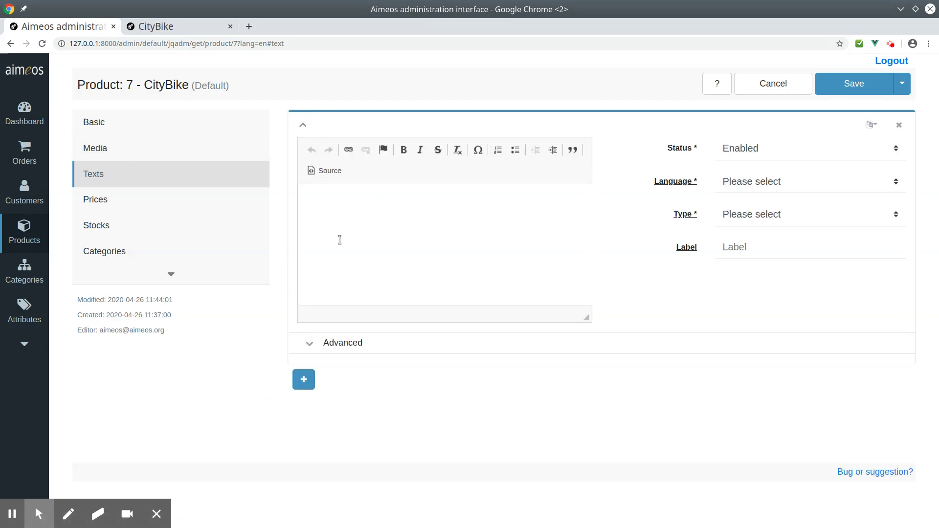
{"action": "left_click", "coordinate": [340, 240]}
{"action": "type", "text": "Trendlin"}
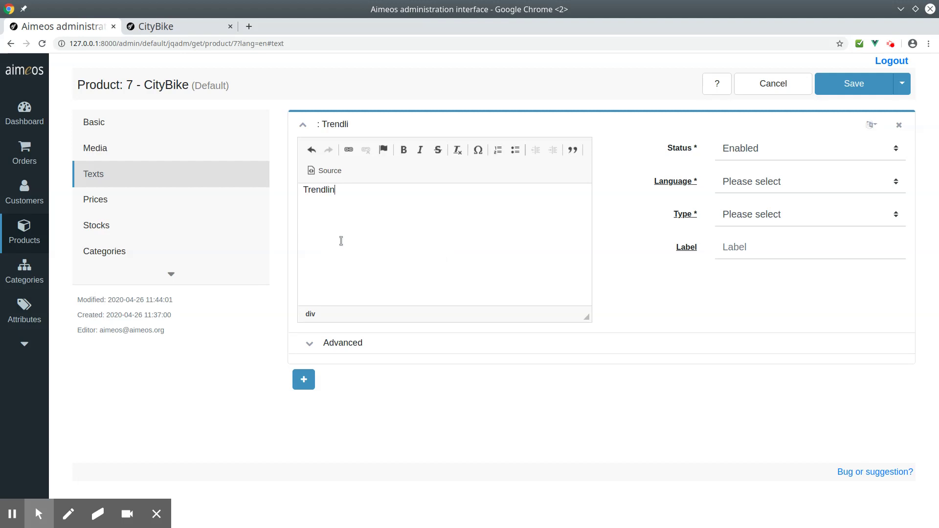
{"action": "type", "text": "e-Citybike-Nina"}
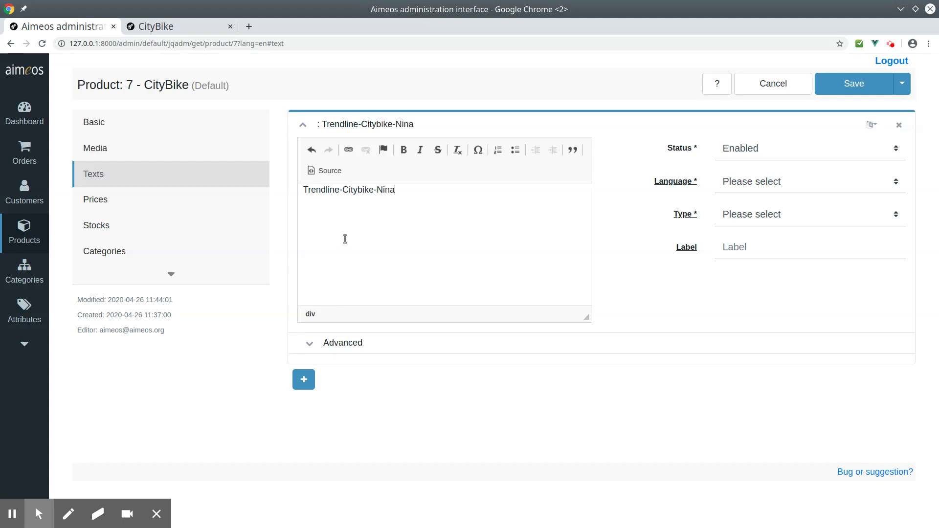
Set that text's language to English and its type to URL segment
{"action": "left_click", "coordinate": [771, 185]}
{"action": "left_click", "coordinate": [739, 237]}
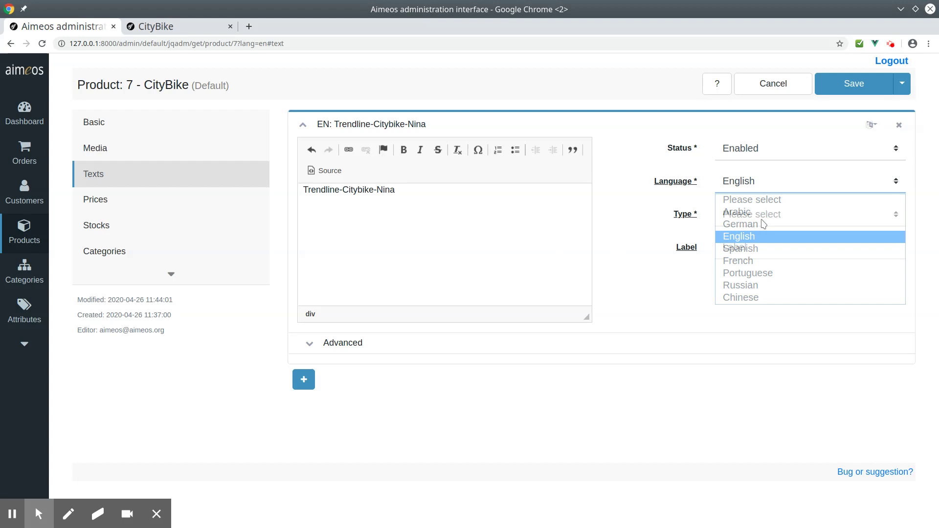
{"action": "left_click", "coordinate": [770, 212]}
{"action": "left_click", "coordinate": [768, 282]}
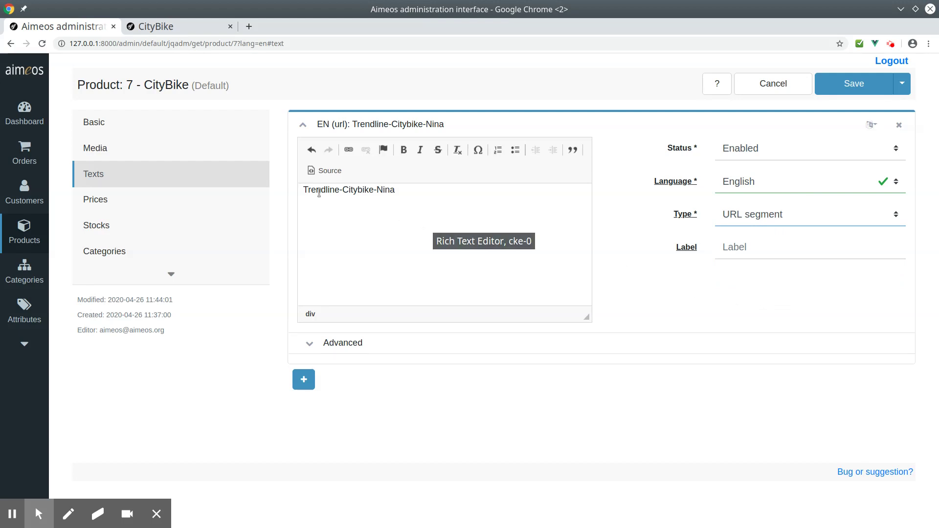
{"action": "double_click", "coordinate": [319, 193]}
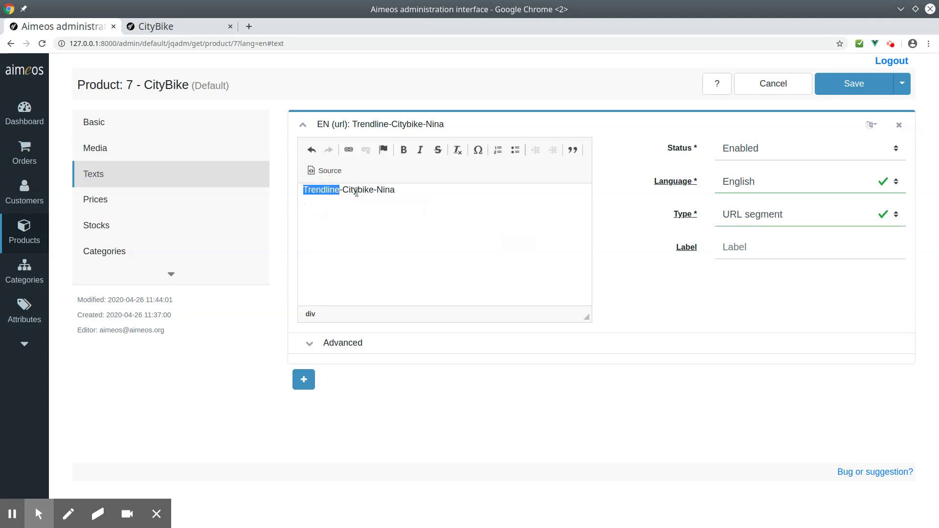
{"action": "double_click", "coordinate": [356, 192]}
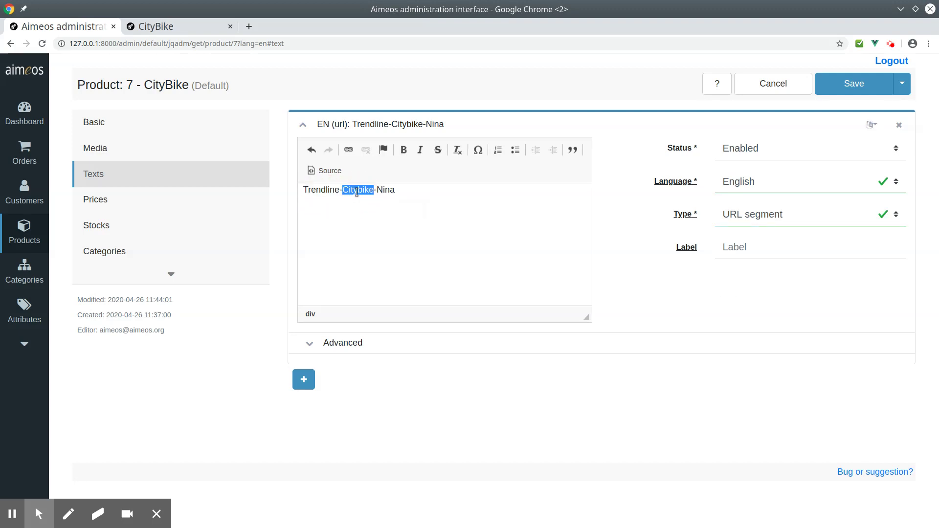
{"action": "double_click", "coordinate": [392, 192]}
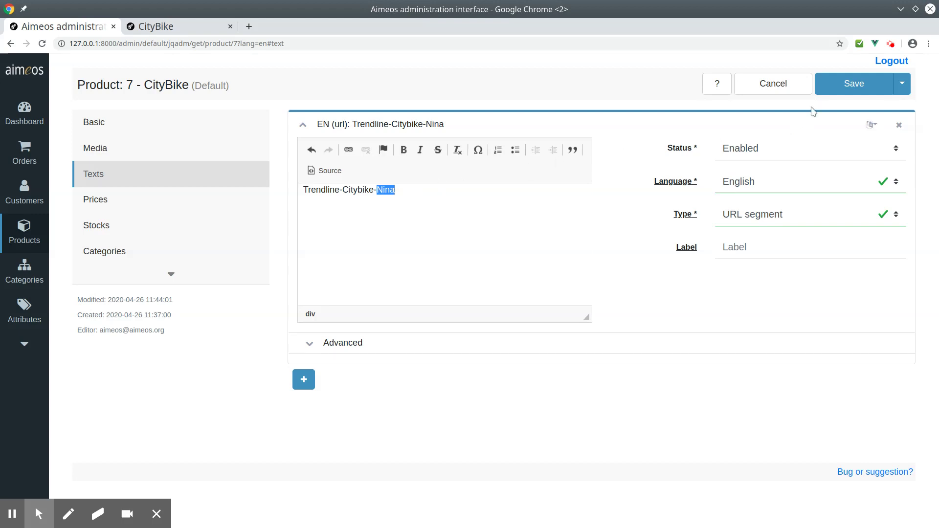
Save the new text and confirm CityBike opens at /shop/Trendline-Citybike-Nina/0 in the storefront
{"action": "left_click", "coordinate": [839, 93]}
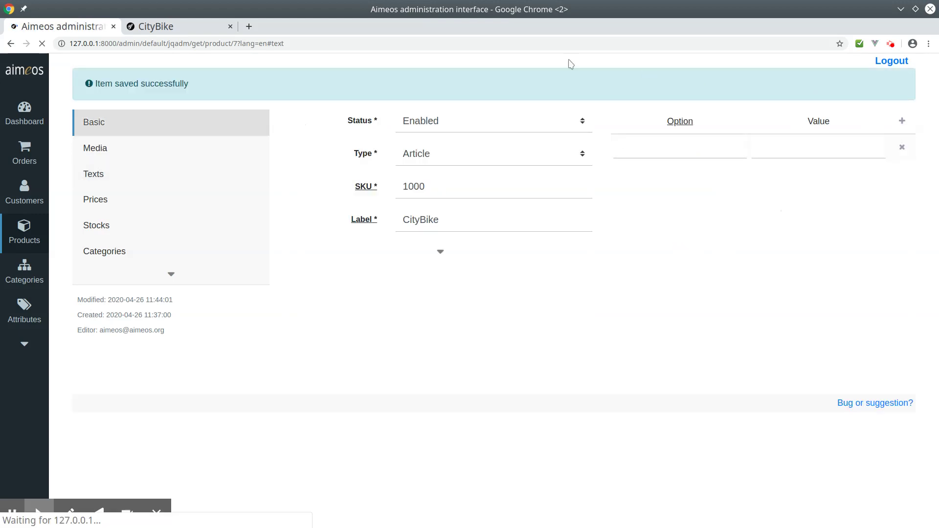
{"action": "left_click", "coordinate": [166, 27]}
{"action": "left_click", "coordinate": [237, 126]}
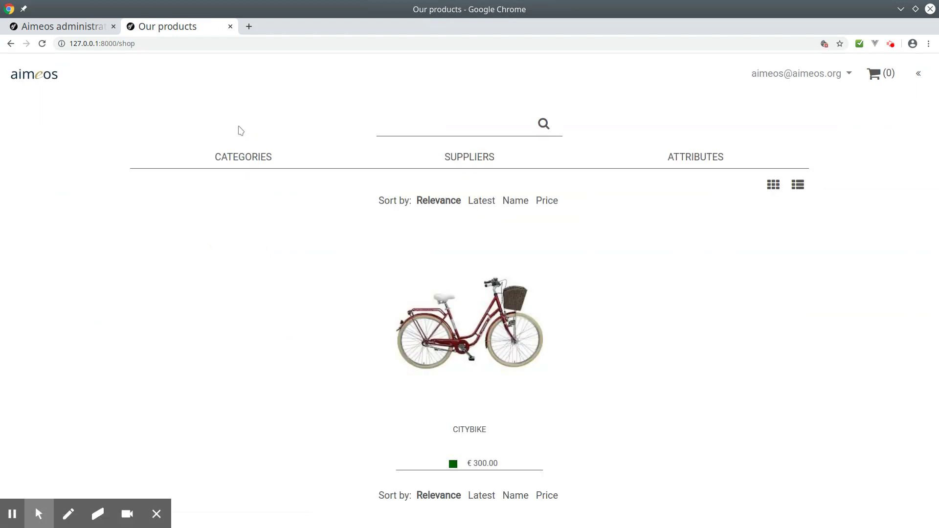
{"action": "left_click", "coordinate": [391, 277]}
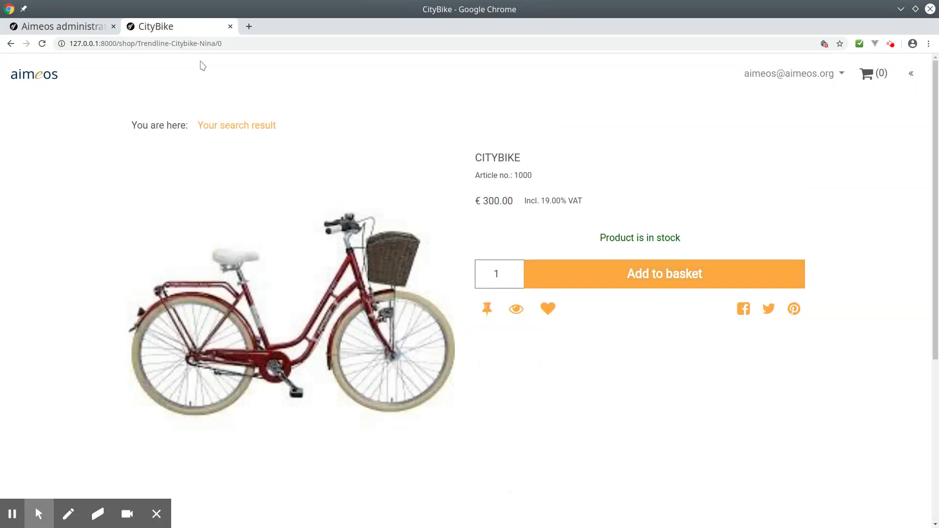
{"action": "left_click_drag", "start_coordinate": [138, 43], "coordinate": [216, 45]}
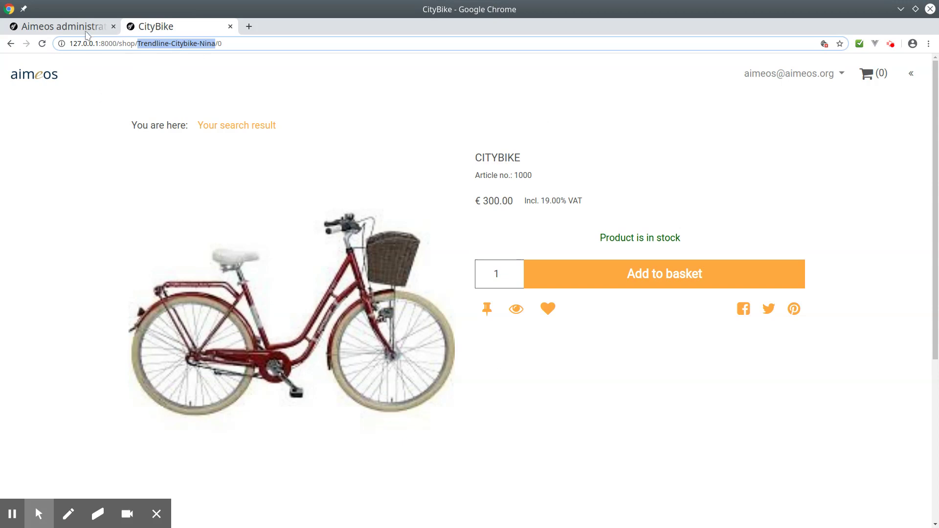
{"action": "left_click", "coordinate": [89, 27]}
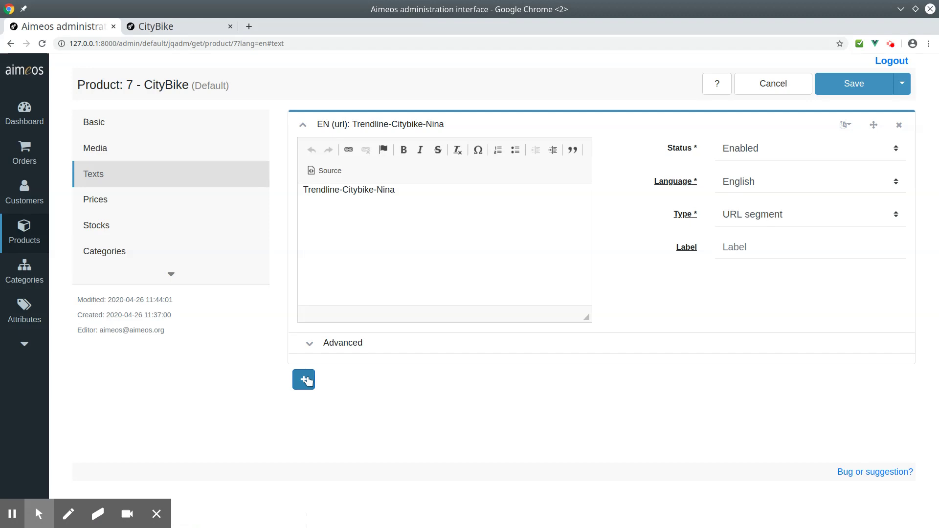
Add a new CityBike text containing 'bike, citybike, trendline, nina, red'
{"action": "left_click", "coordinate": [304, 380]}
{"action": "scroll", "coordinate": [333, 382], "scroll_direction": "down", "scroll_amount": 2}
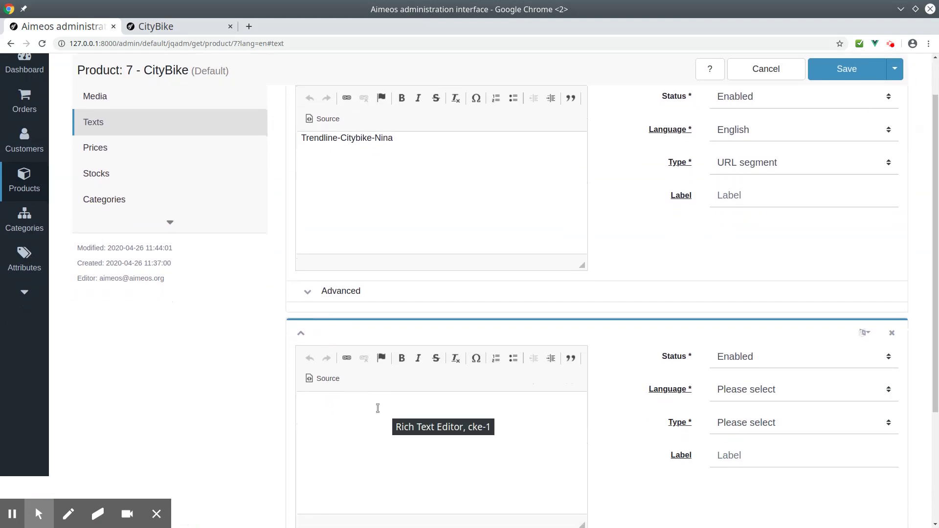
{"action": "left_click", "coordinate": [377, 409]}
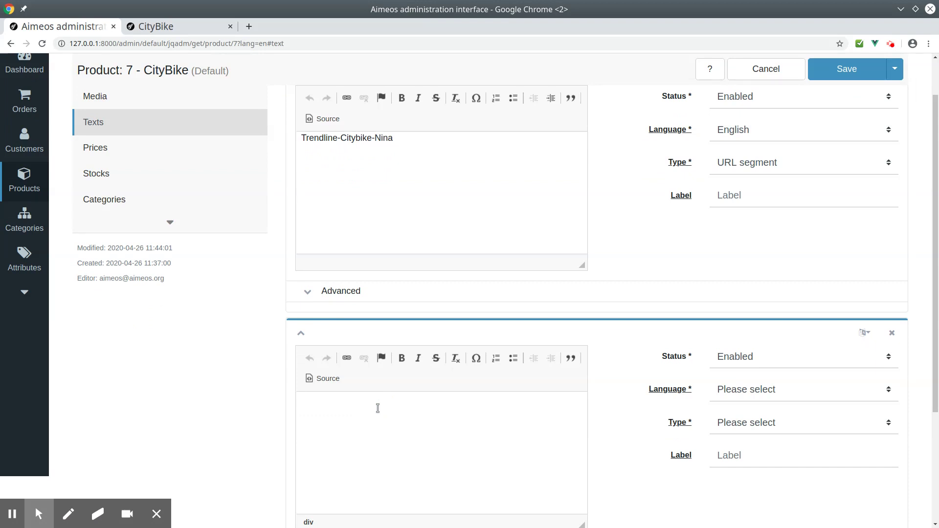
{"action": "left_click", "coordinate": [385, 450]}
{"action": "scroll", "coordinate": [386, 449], "scroll_direction": "down", "scroll_amount": 3}
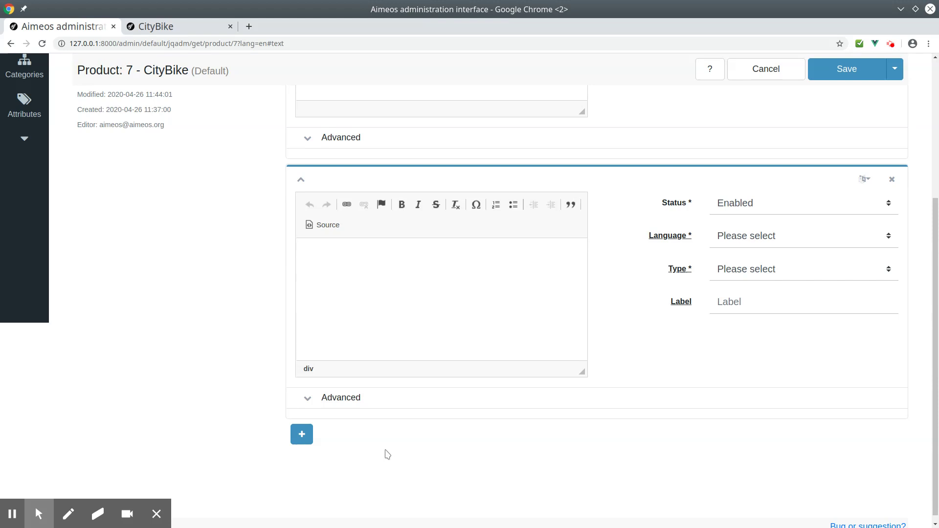
{"action": "type", "text": "bike, citybike"}
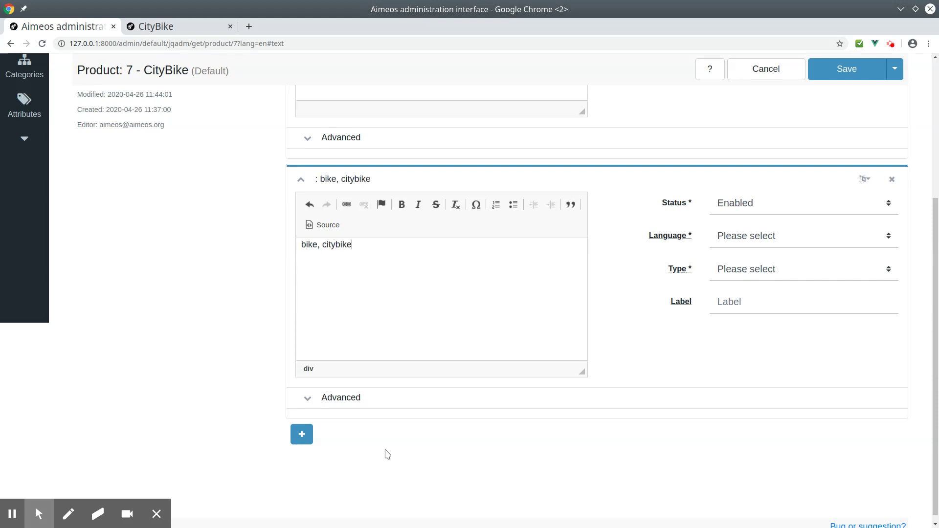
{"action": "type", "text": ", trendline, nina, red"}
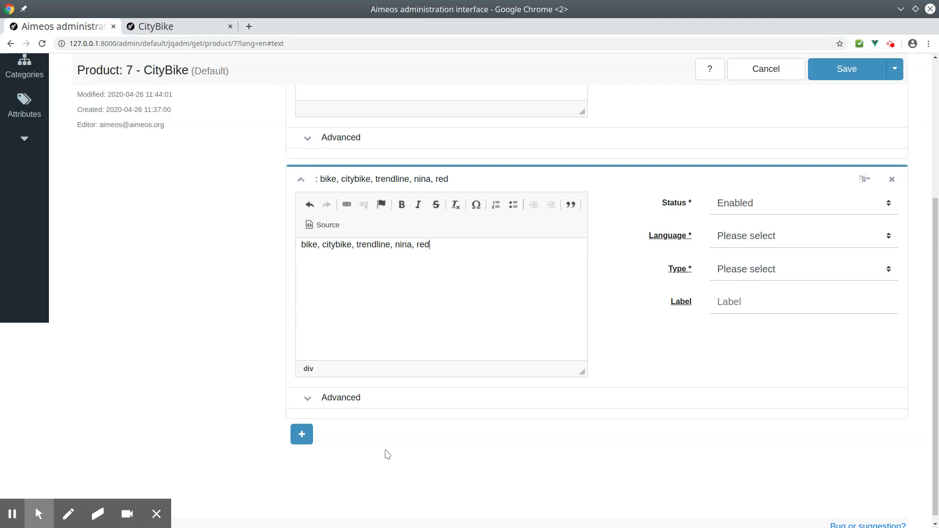
Make that text English Meta keywords and add another blank text entry
{"action": "left_click", "coordinate": [766, 243]}
{"action": "key", "text": "Down"}
{"action": "key", "text": "Down"}
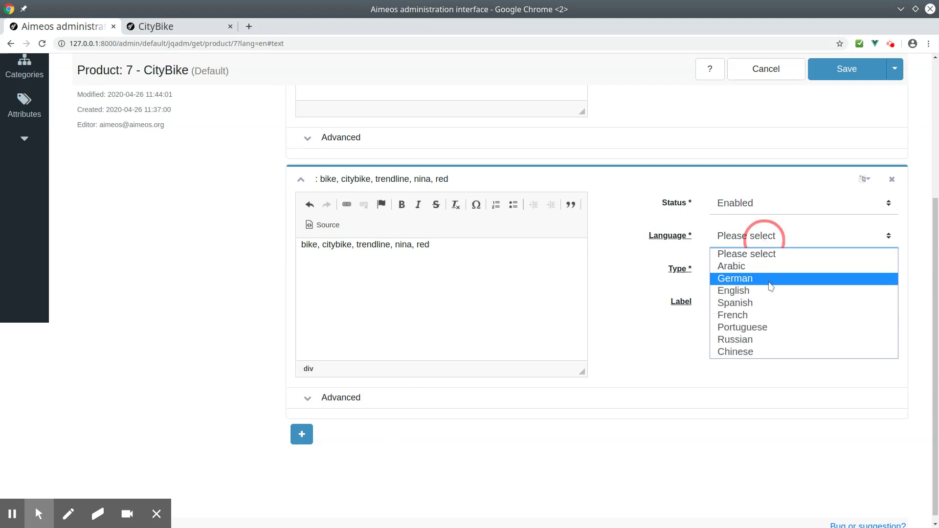
{"action": "key", "text": "Down"}
{"action": "key", "text": "Return"}
{"action": "left_click", "coordinate": [767, 276]}
{"action": "key", "text": "Down"}
{"action": "key", "text": "Down"}
{"action": "key", "text": "Down"}
{"action": "key", "text": "Down"}
{"action": "key", "text": "Down"}
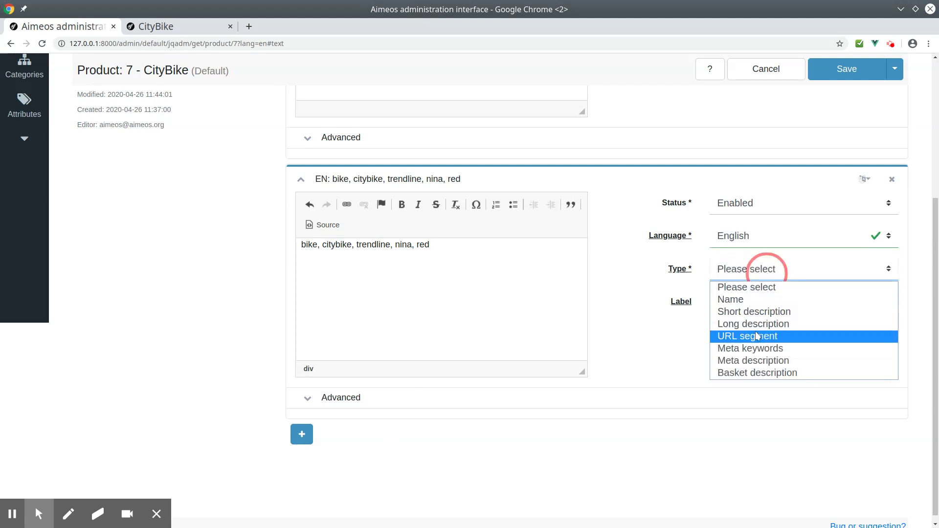
{"action": "key", "text": "Return"}
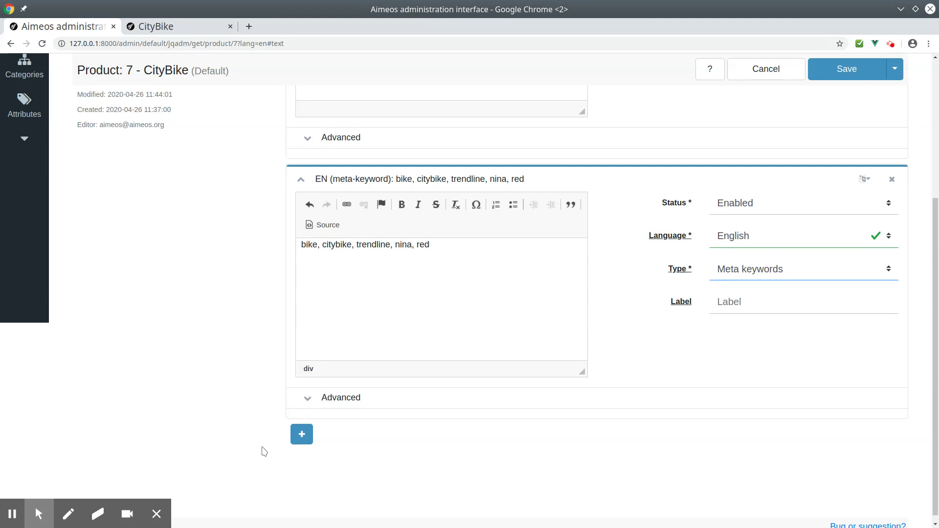
{"action": "left_click", "coordinate": [302, 434]}
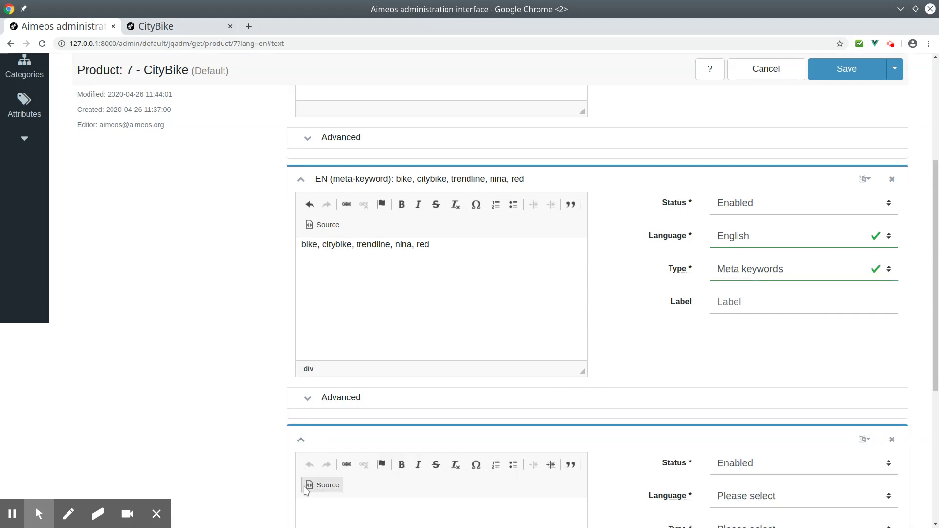
Write the English Meta description 'Nina is the high rated city bike from Trendline we offer at lowest price'
{"action": "scroll", "coordinate": [325, 385], "scroll_direction": "down", "scroll_amount": 5}
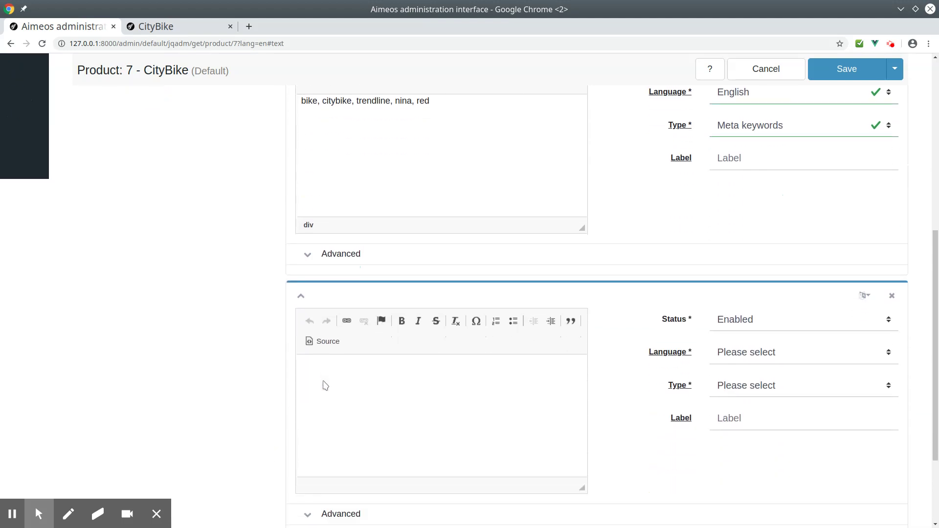
{"action": "left_click", "coordinate": [354, 313]}
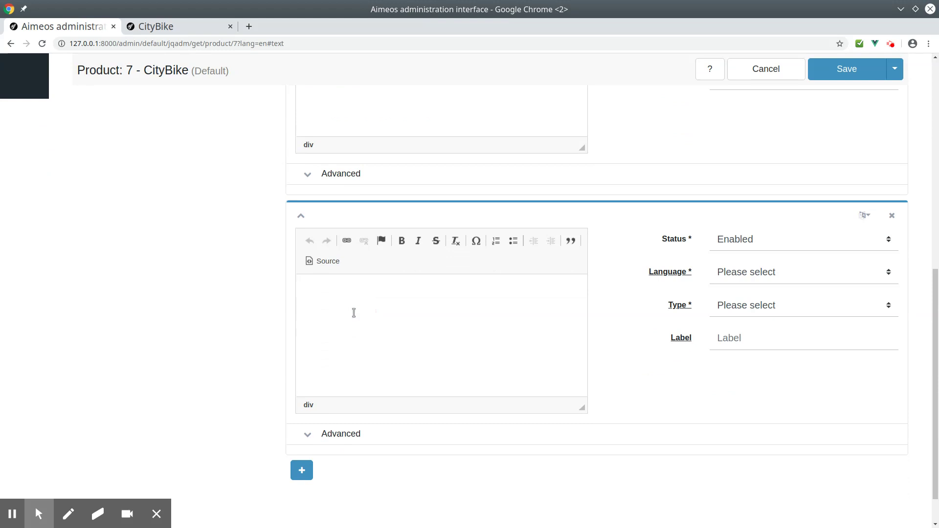
{"action": "type", "text": "Nina is the high rated cita"}
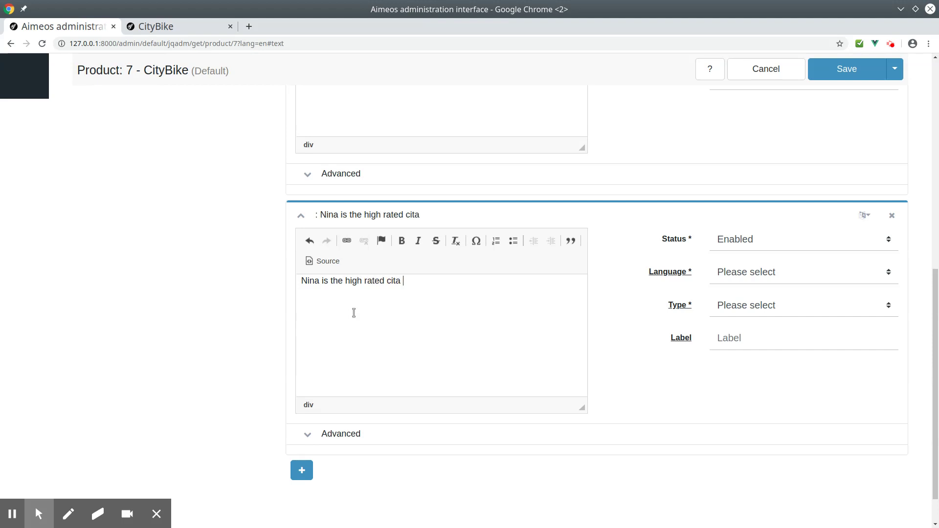
{"action": "key", "text": "BackSpace"}
{"action": "key", "text": "BackSpace"}
{"action": "type", "text": "y bike from Trendline "}
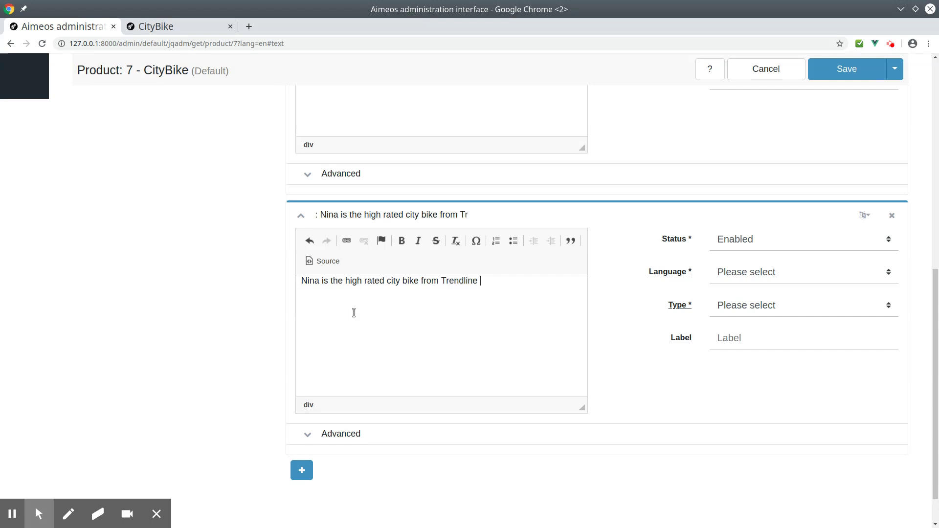
{"action": "type", "text": "we offer at lowest price"}
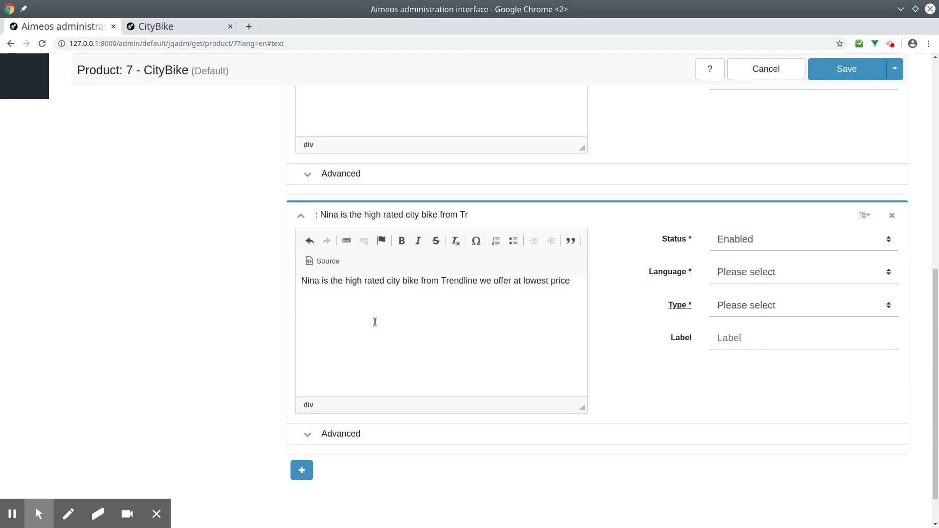
{"action": "left_click", "coordinate": [747, 276]}
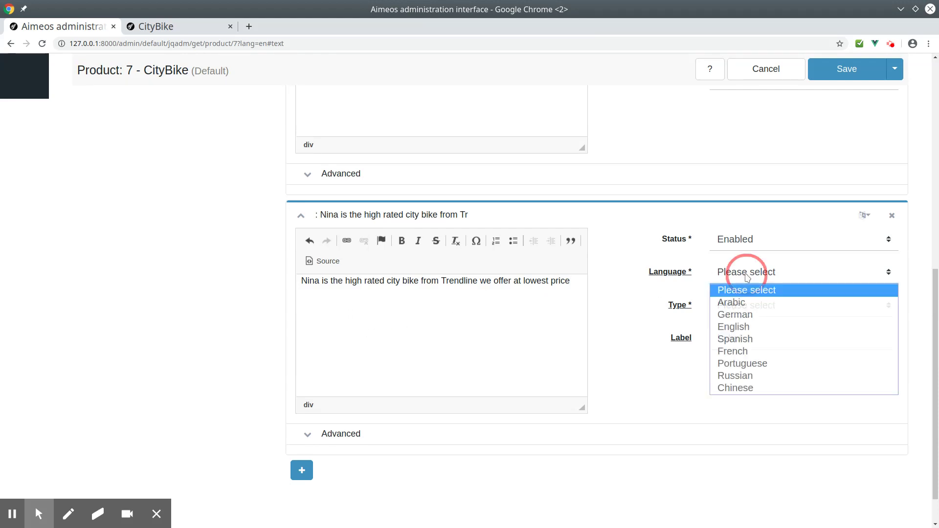
{"action": "left_click", "coordinate": [755, 327]}
{"action": "left_click", "coordinate": [752, 310]}
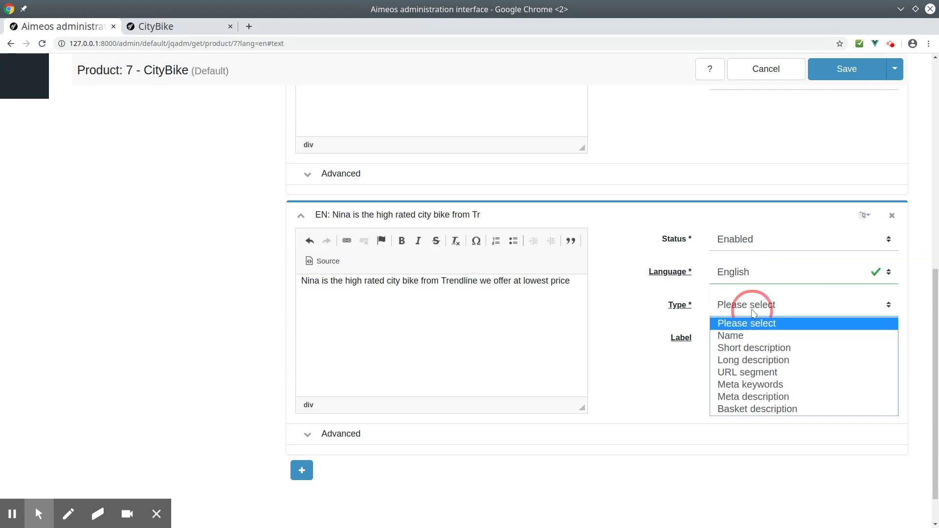
{"action": "left_click", "coordinate": [766, 397]}
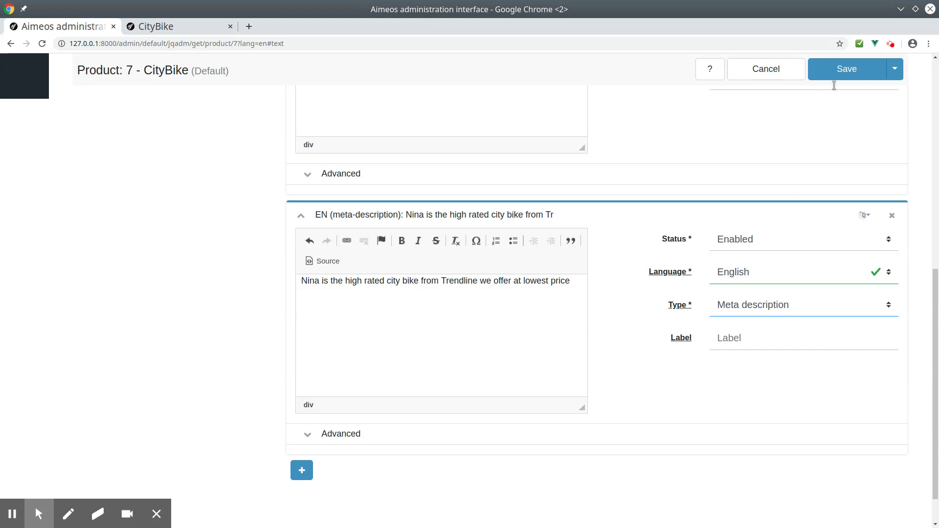
Save CityBike with its meta texts and reload its storefront page at /shop/Trendline-Citybike-Nina/0
{"action": "left_click", "coordinate": [837, 70]}
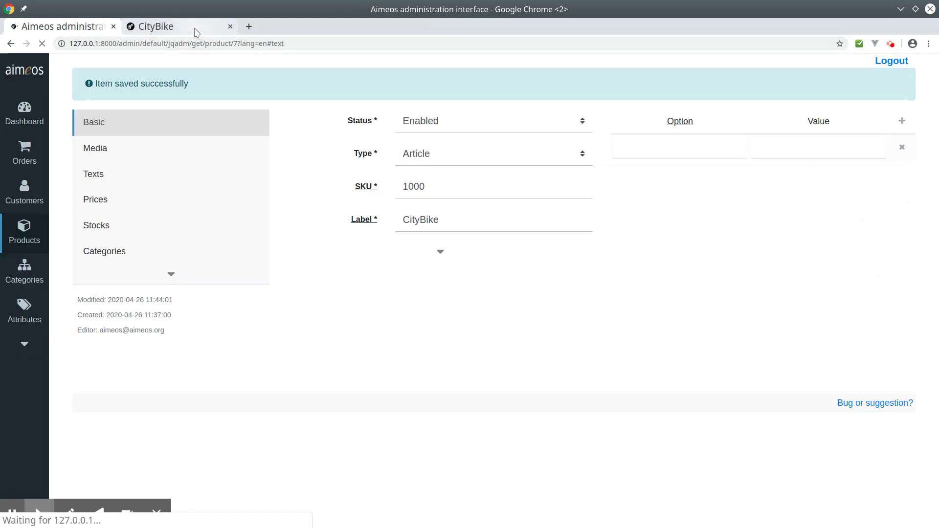
{"action": "left_click", "coordinate": [196, 33]}
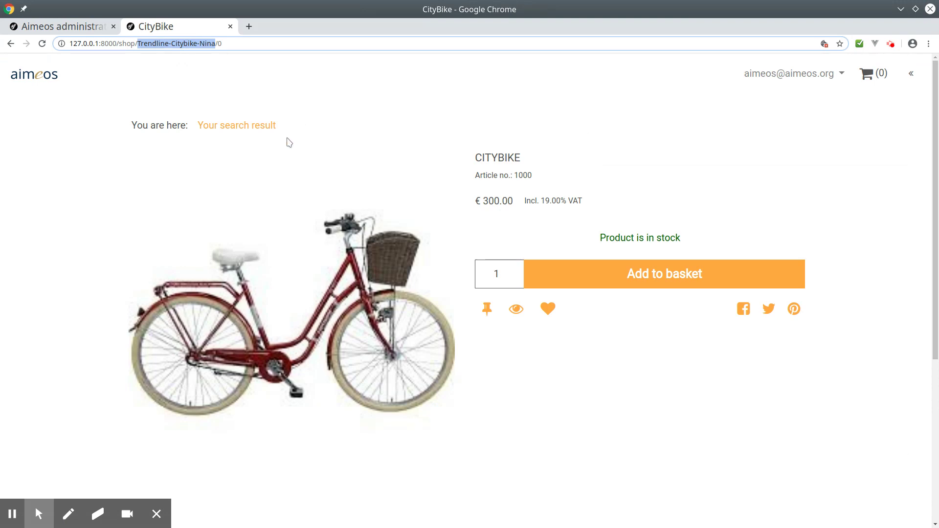
{"action": "left_click", "coordinate": [269, 127]}
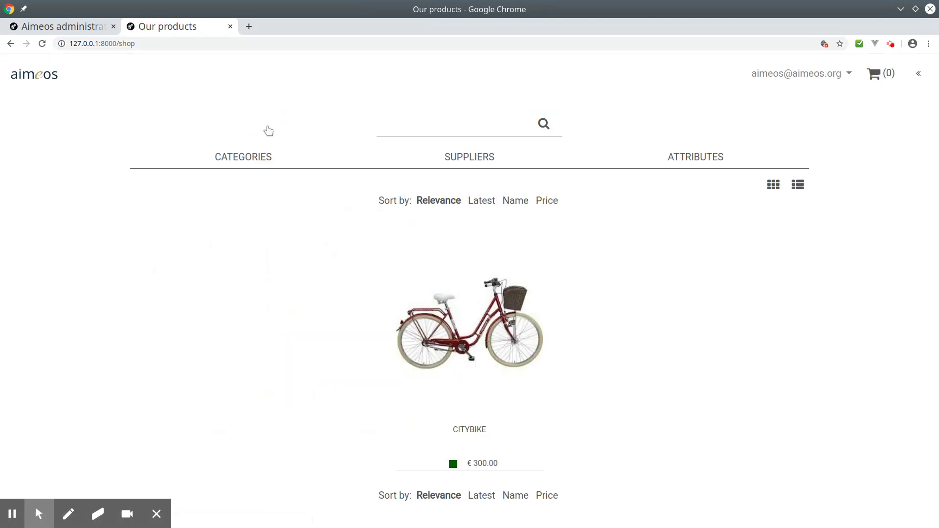
{"action": "left_click", "coordinate": [464, 292]}
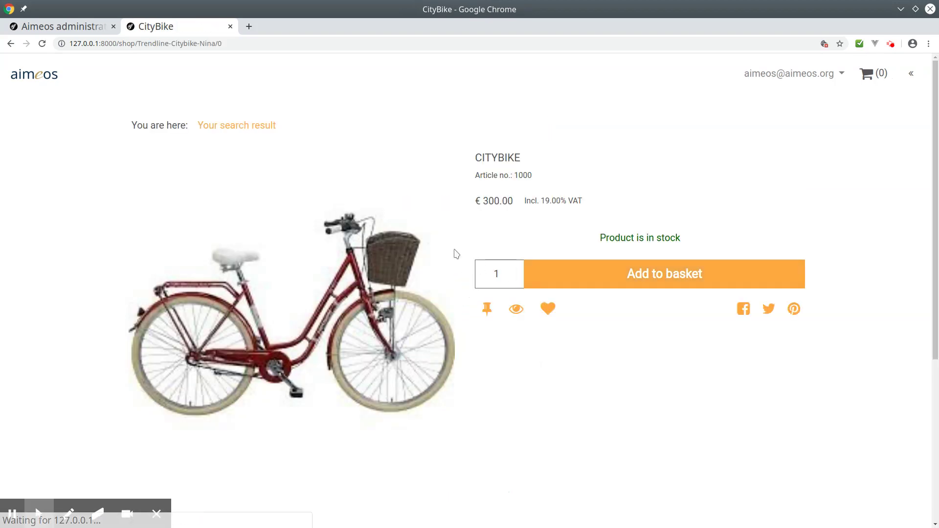
View the CityBike page source, check its meta keywords and description tags, then close it
{"action": "right_click", "coordinate": [625, 118]}
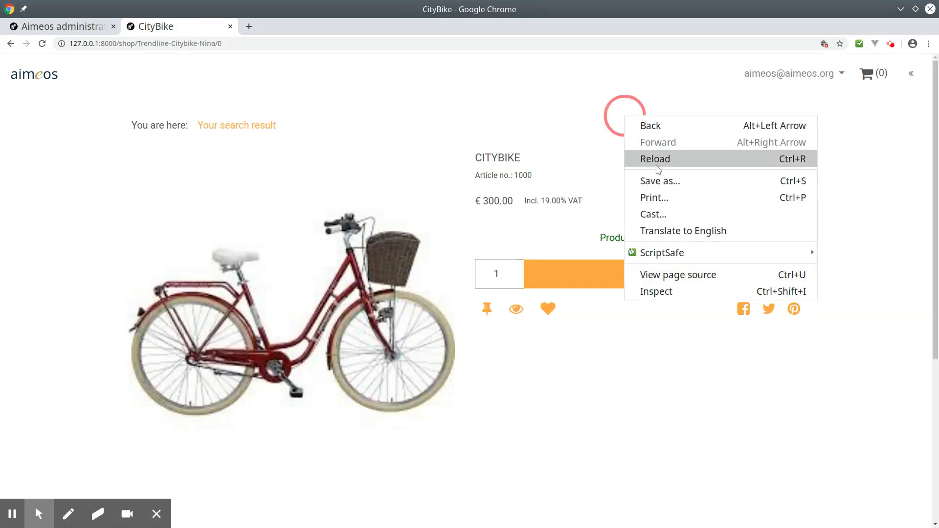
{"action": "left_click", "coordinate": [684, 278]}
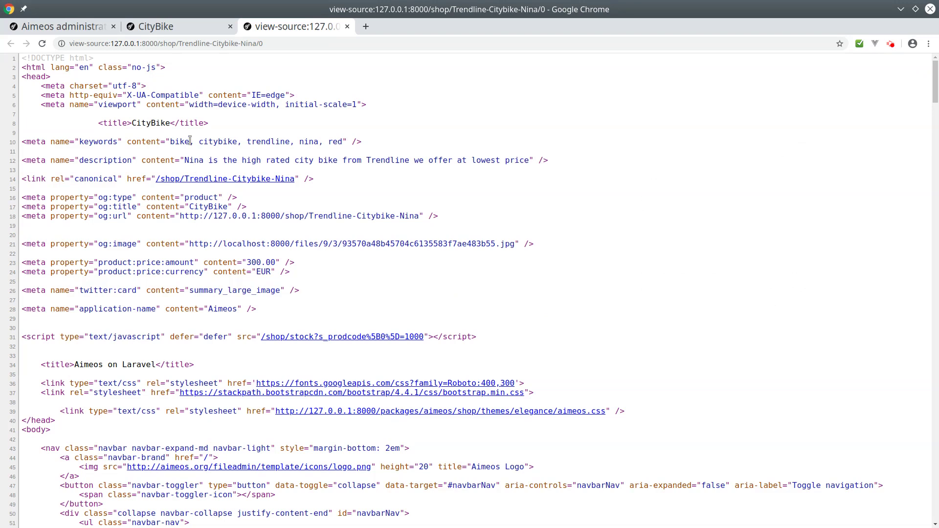
{"action": "left_click_drag", "start_coordinate": [172, 142], "coordinate": [347, 145]}
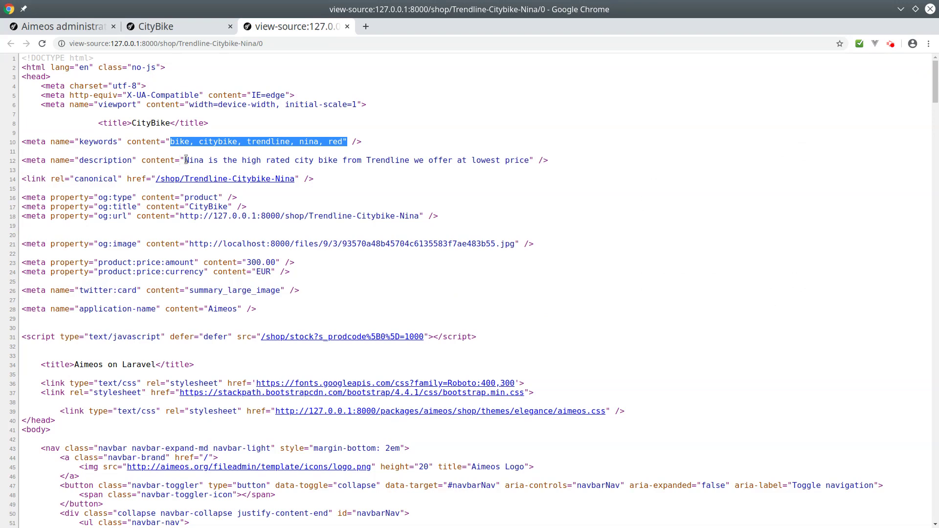
{"action": "left_click_drag", "start_coordinate": [187, 161], "coordinate": [456, 164]}
{"action": "left_click", "coordinate": [439, 204]}
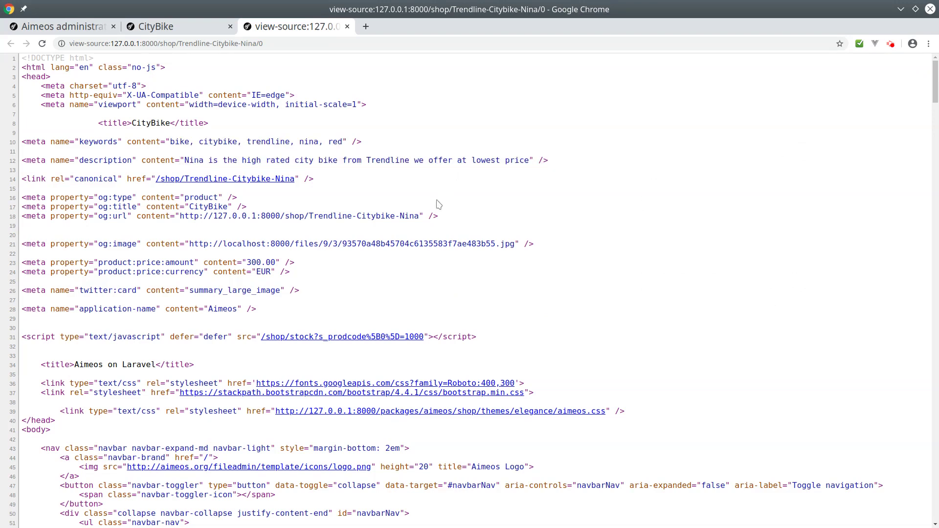
{"action": "left_click", "coordinate": [347, 27]}
Go to Categories in the admin and open the Home category for editing
{"action": "left_click", "coordinate": [53, 28]}
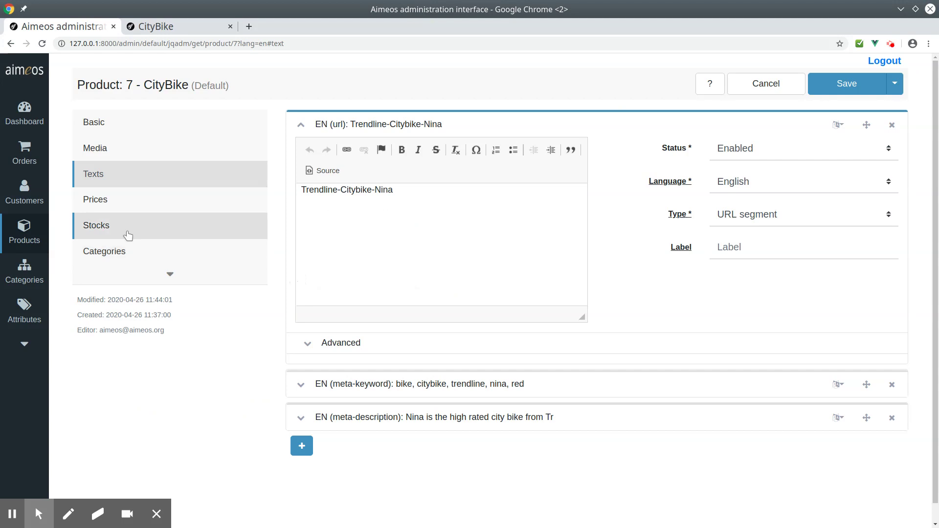
{"action": "left_click", "coordinate": [23, 277]}
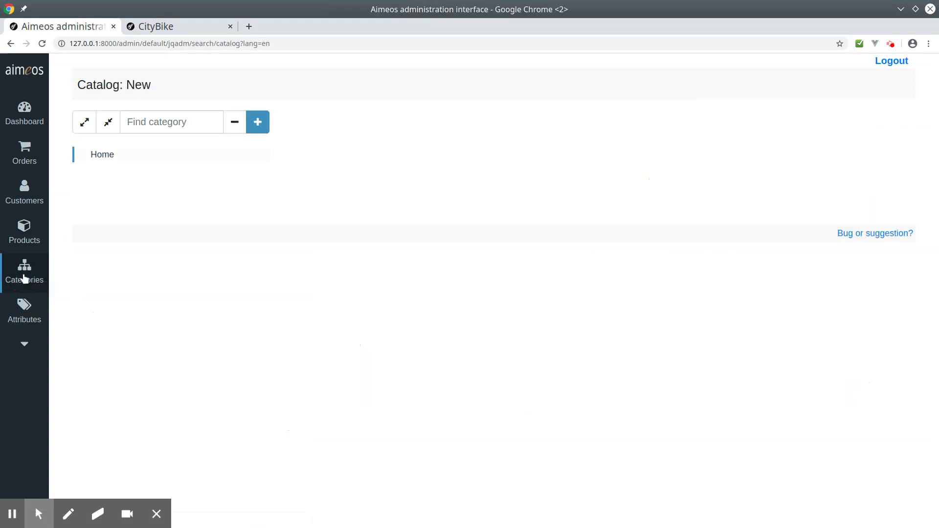
{"action": "left_click", "coordinate": [102, 161]}
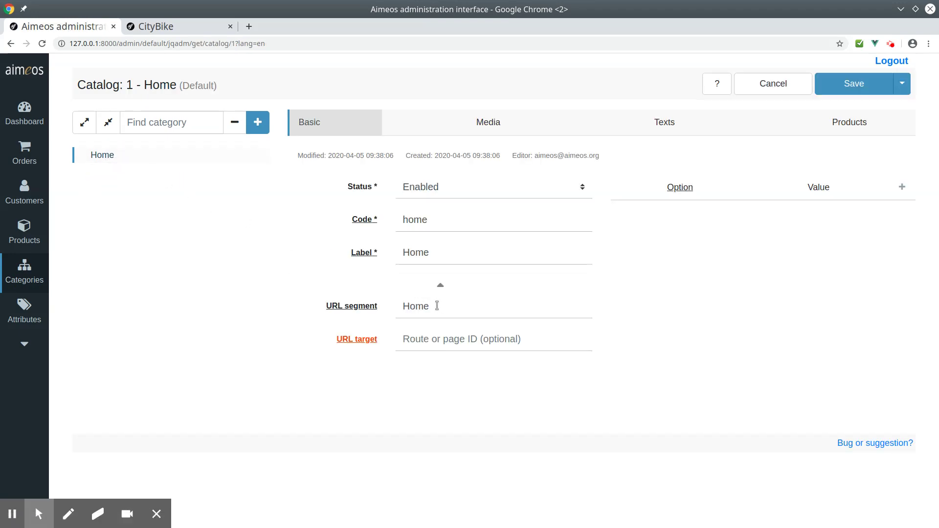
Replace the Home category's URL segment with Trendline-Citybike
{"action": "left_click", "coordinate": [441, 309]}
{"action": "key", "text": "BackSpace"}
{"action": "key", "text": "BackSpace"}
{"action": "key", "text": "BackSpace"}
{"action": "key", "text": "BackSpace"}
{"action": "type", "text": "Re"}
{"action": "key", "text": "BackSpace"}
{"action": "key", "text": "BackSpace"}
{"action": "type", "text": "Tred"}
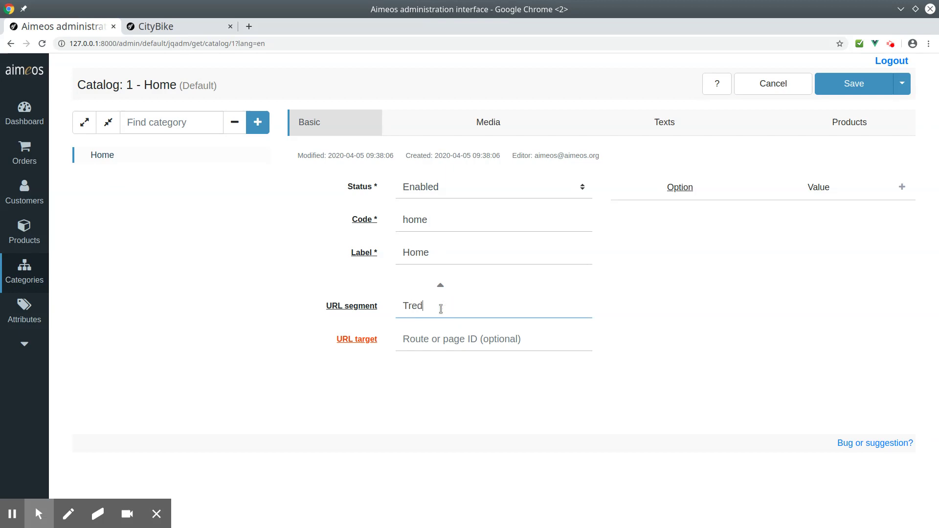
{"action": "key", "text": "BackSpace"}
{"action": "type", "text": "ndline-Citybike"}
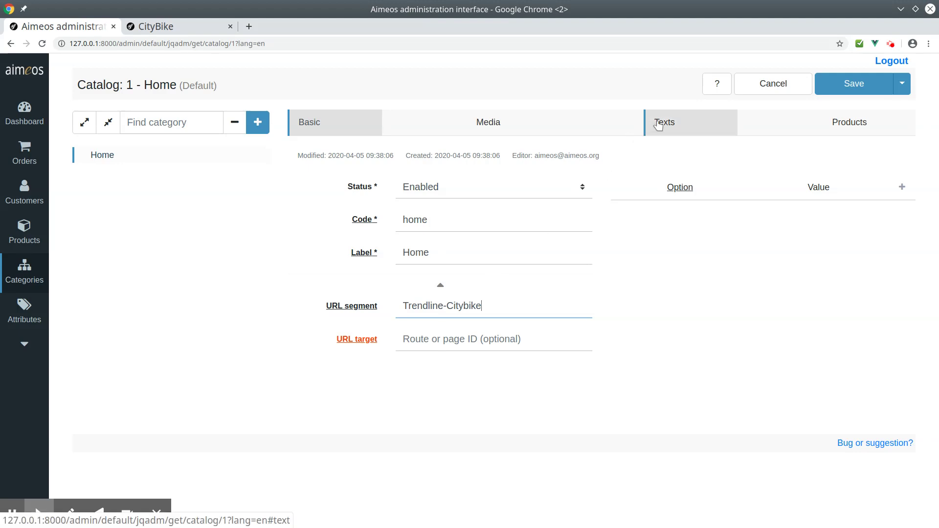
Add an English meta keywords text 'bike, citybike, trendline' to the Home category, then add a blank text entry
{"action": "left_click", "coordinate": [658, 126]}
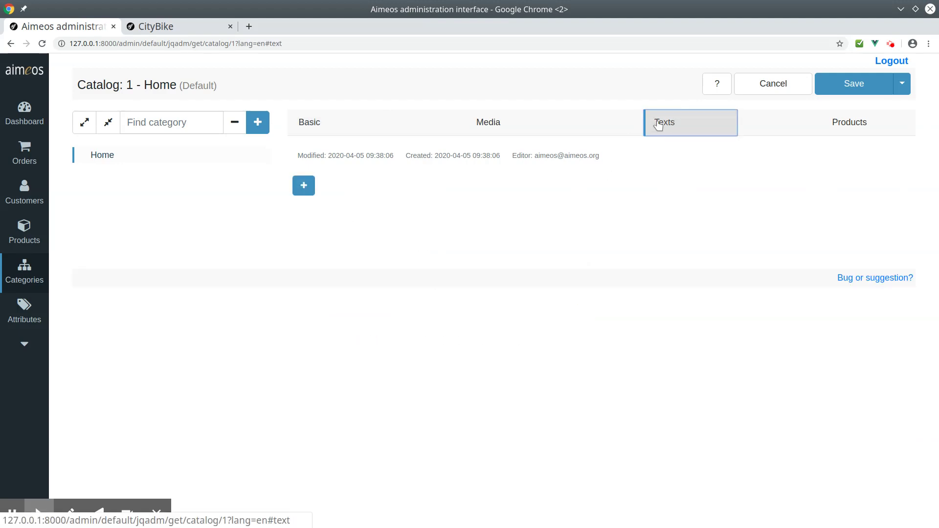
{"action": "left_click", "coordinate": [304, 186]}
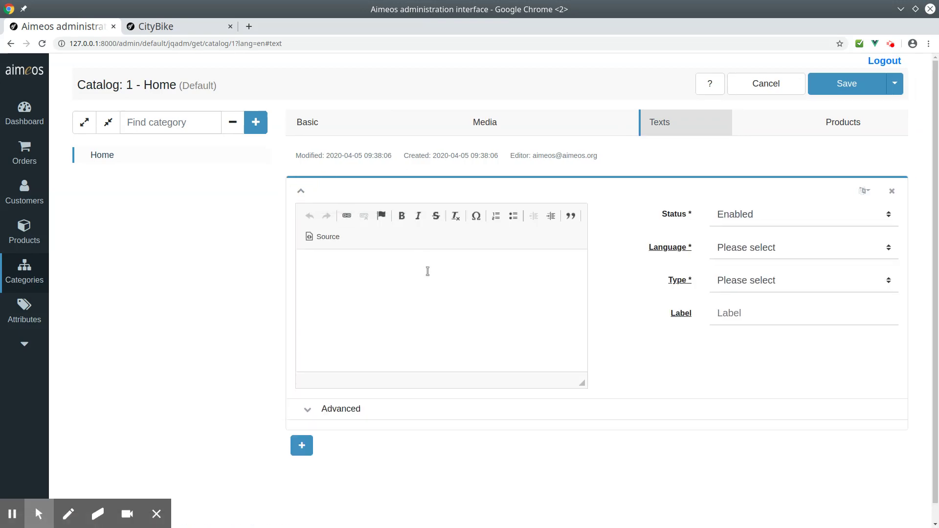
{"action": "left_click", "coordinate": [425, 280]}
{"action": "type", "text": "bike, citybike, "}
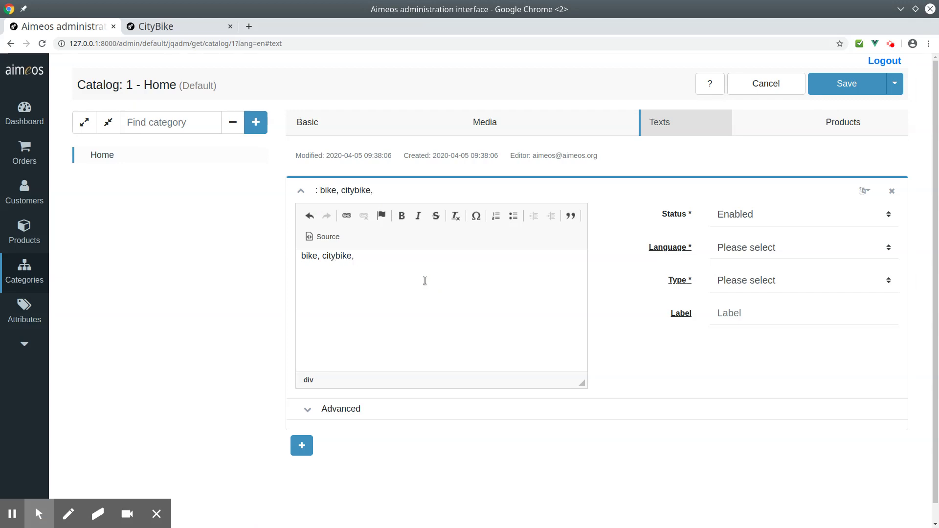
{"action": "type", "text": "trendline"}
{"action": "left_click", "coordinate": [792, 247]}
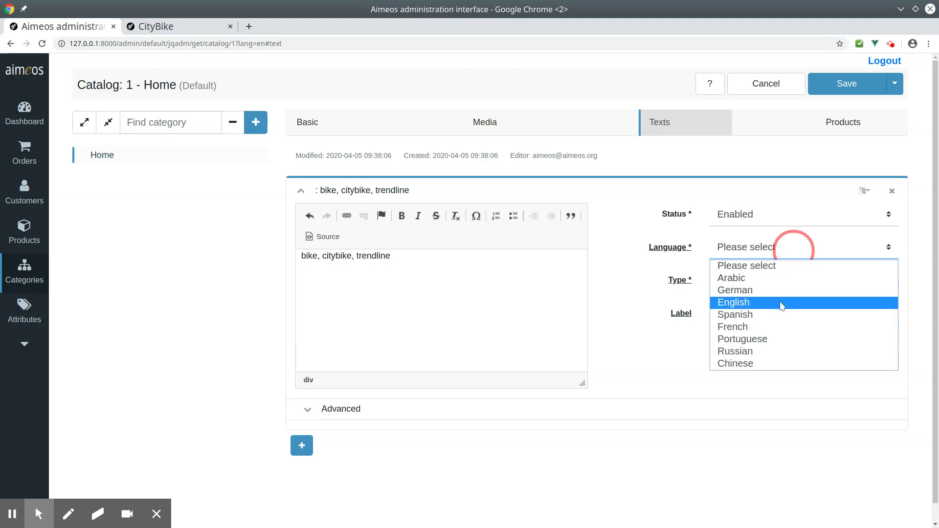
{"action": "left_click", "coordinate": [780, 303]}
{"action": "left_click", "coordinate": [787, 280]}
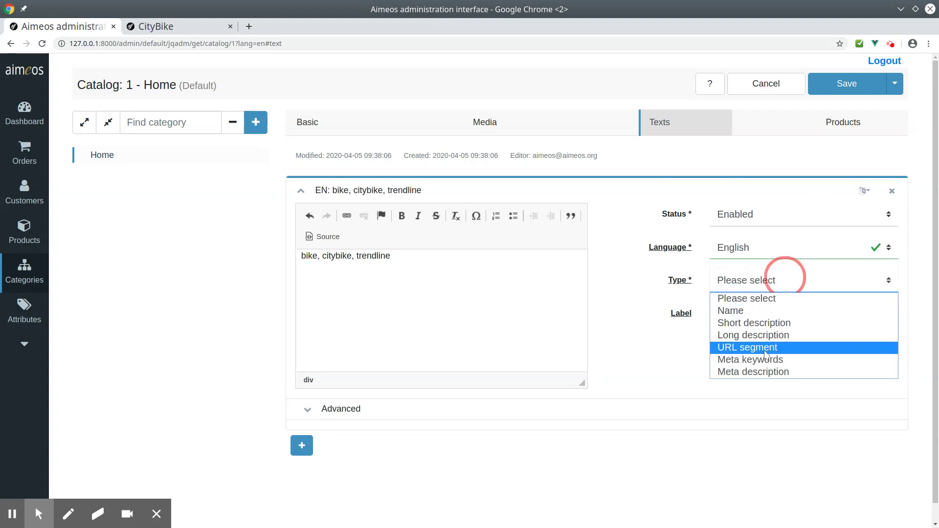
{"action": "left_click", "coordinate": [764, 362]}
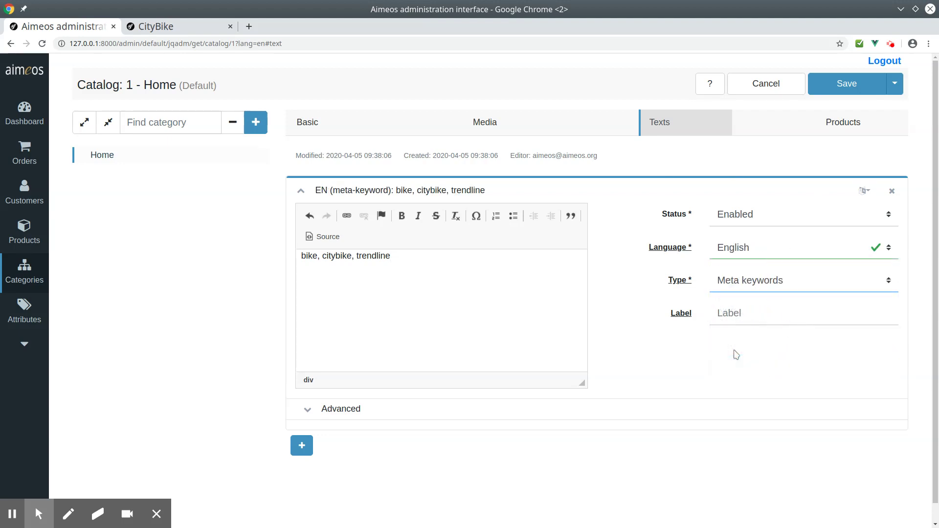
{"action": "left_click", "coordinate": [302, 445]}
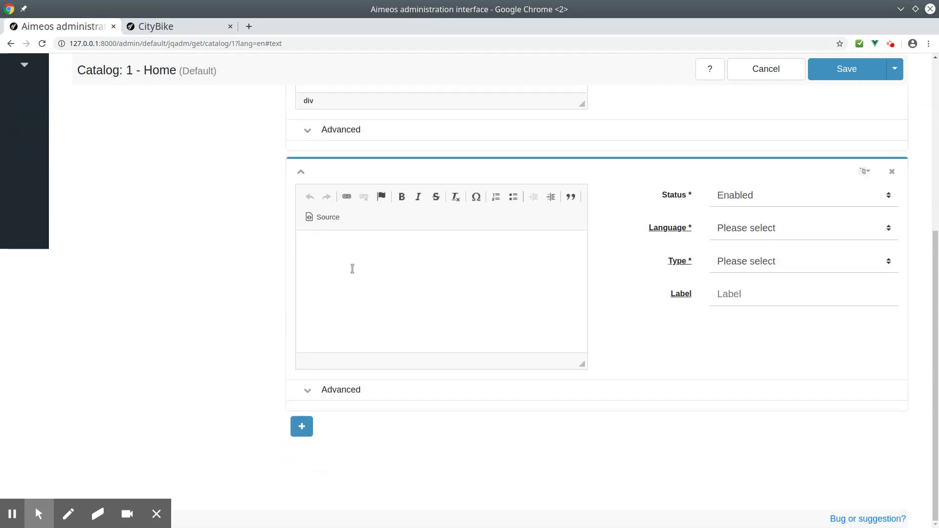
Fill the new entry with English meta description 'High quality Trendline city bikes at lowest prices' and save
{"action": "left_click", "coordinate": [352, 269]}
{"action": "type", "text": "High quality"}
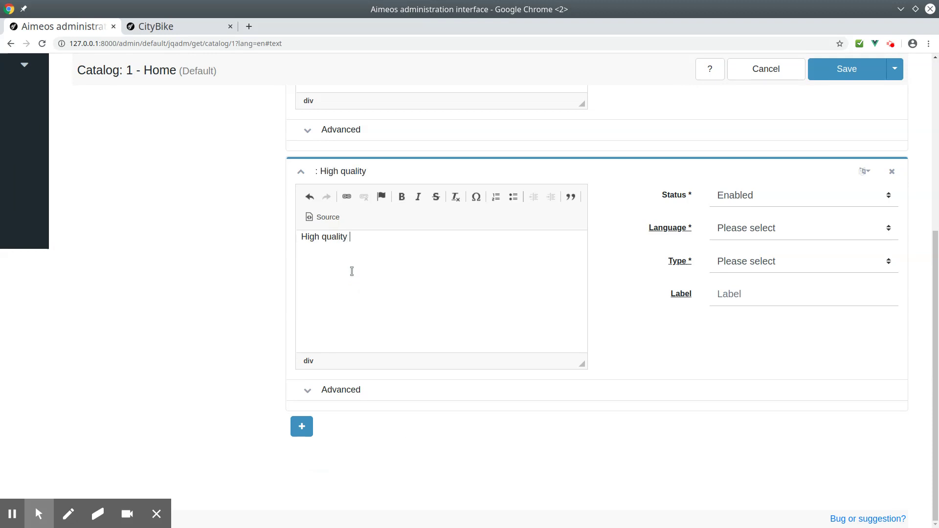
{"action": "type", "text": " Trendline city bikes "}
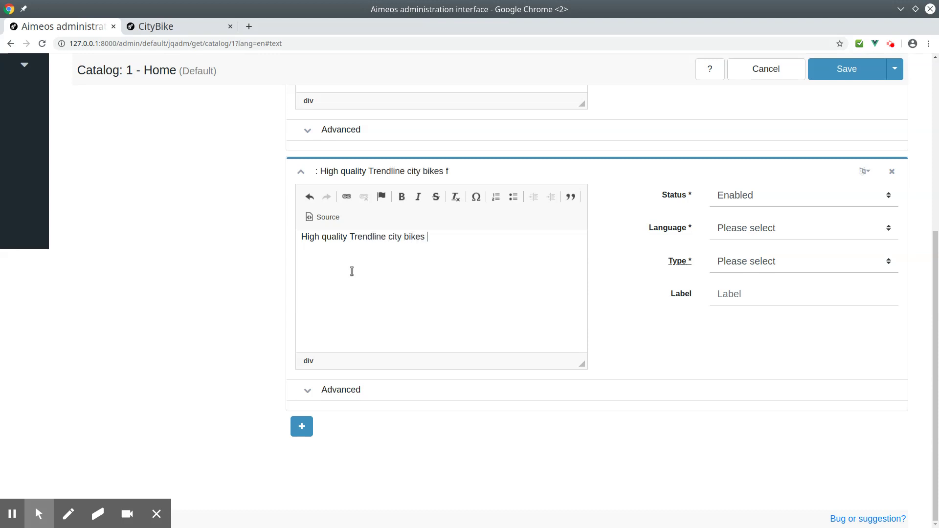
{"action": "type", "text": "at lowest prices"}
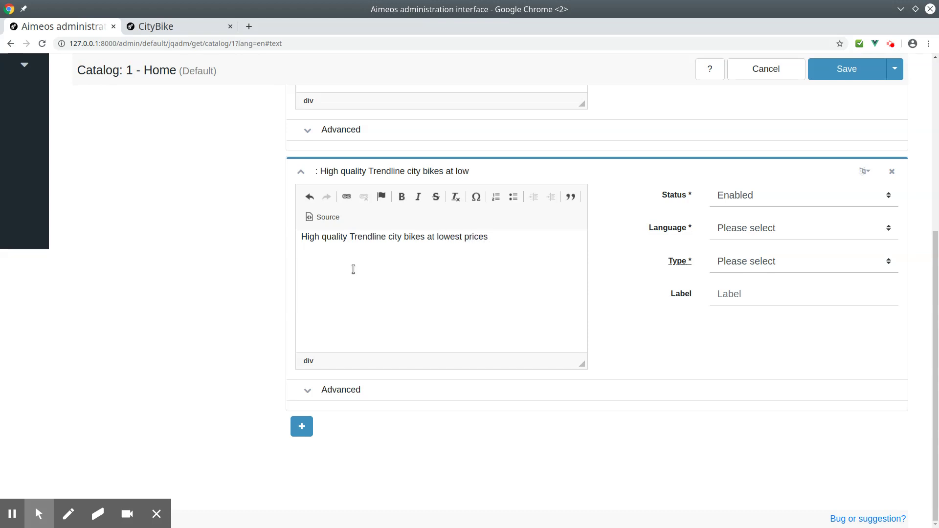
{"action": "left_click", "coordinate": [771, 230]}
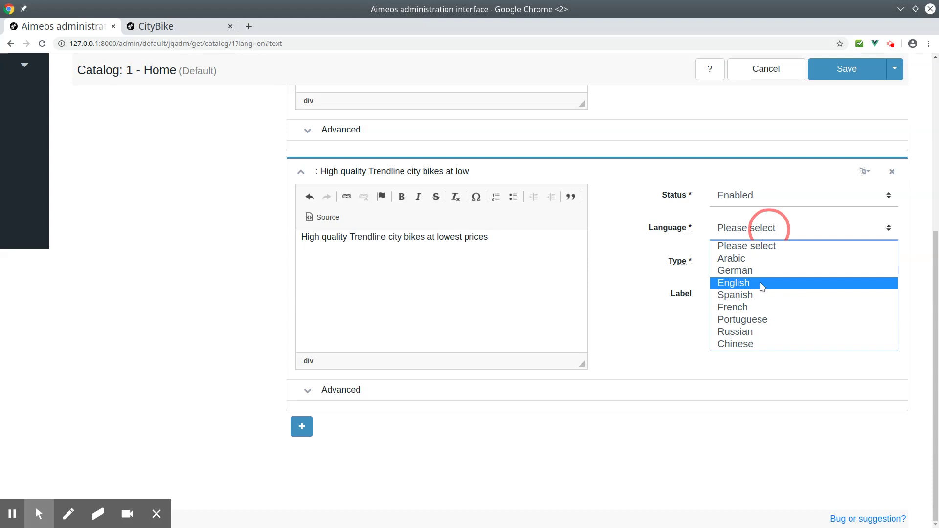
{"action": "left_click", "coordinate": [769, 283]}
{"action": "left_click", "coordinate": [760, 259]}
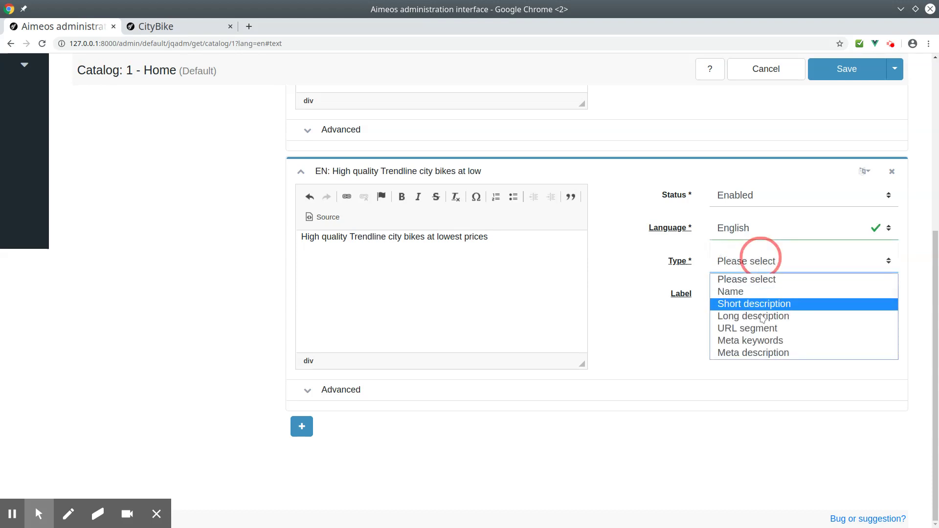
{"action": "left_click", "coordinate": [764, 352]}
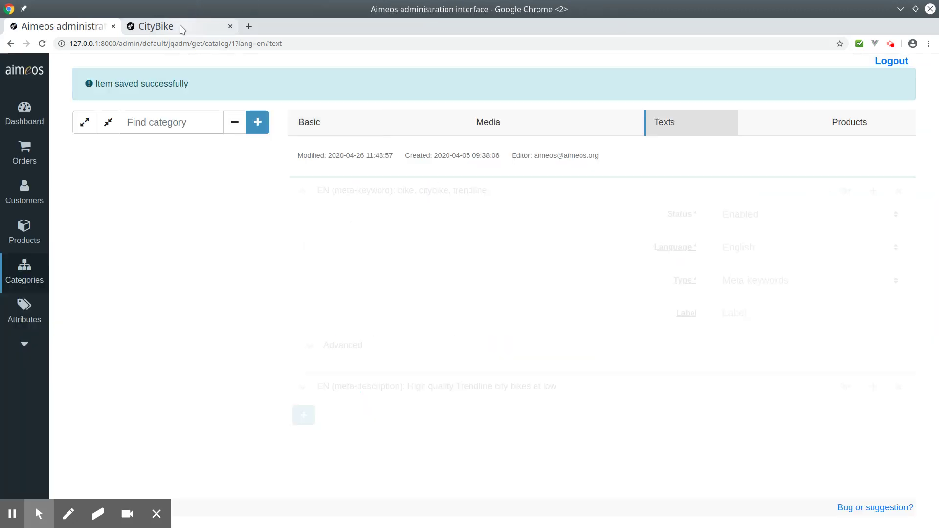
{"action": "left_click", "coordinate": [181, 27]}
Open the storefront's Home category from the product list and highlight 'Trendline-Citybike' in the address
{"action": "left_click", "coordinate": [263, 139]}
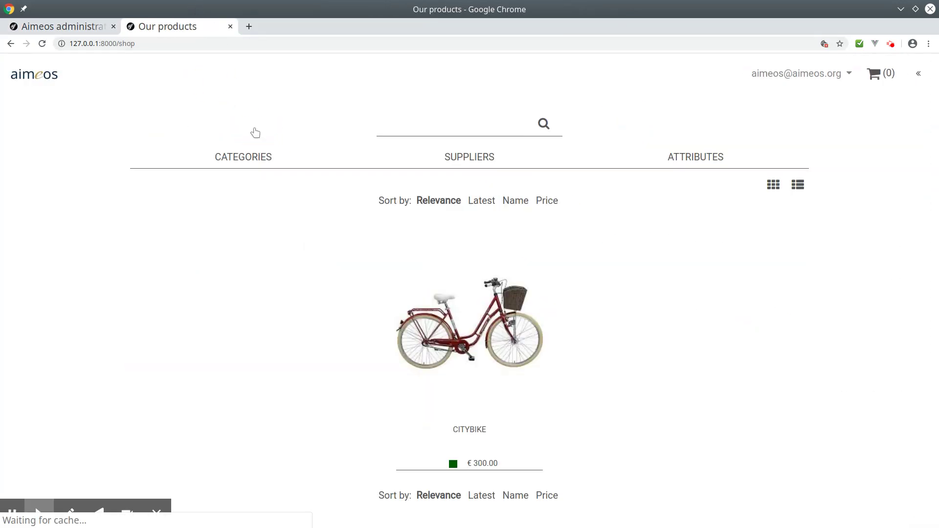
{"action": "left_click", "coordinate": [252, 157]}
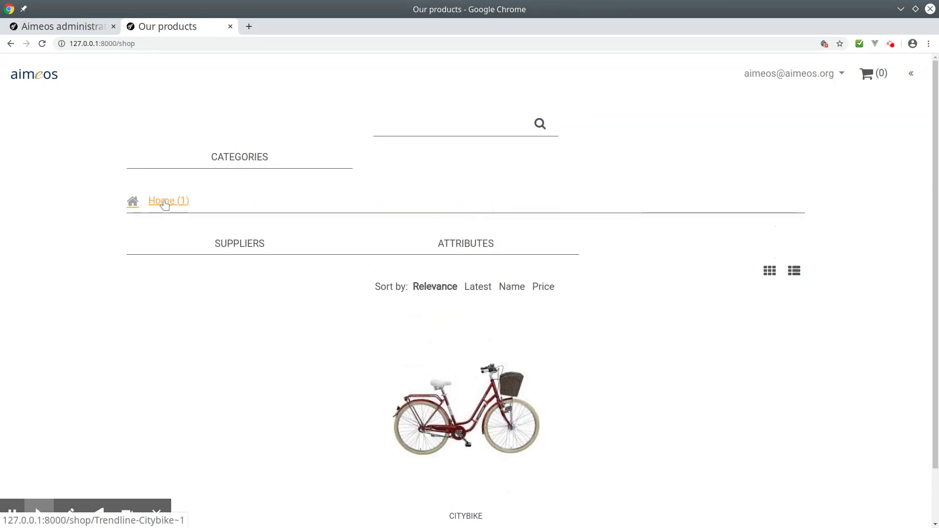
{"action": "left_click", "coordinate": [165, 203]}
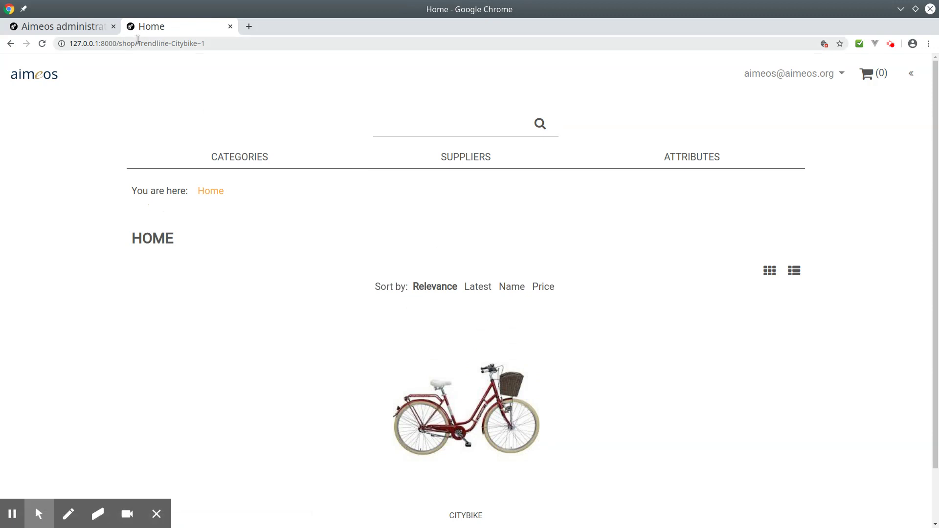
{"action": "left_click_drag", "start_coordinate": [138, 43], "coordinate": [195, 46]}
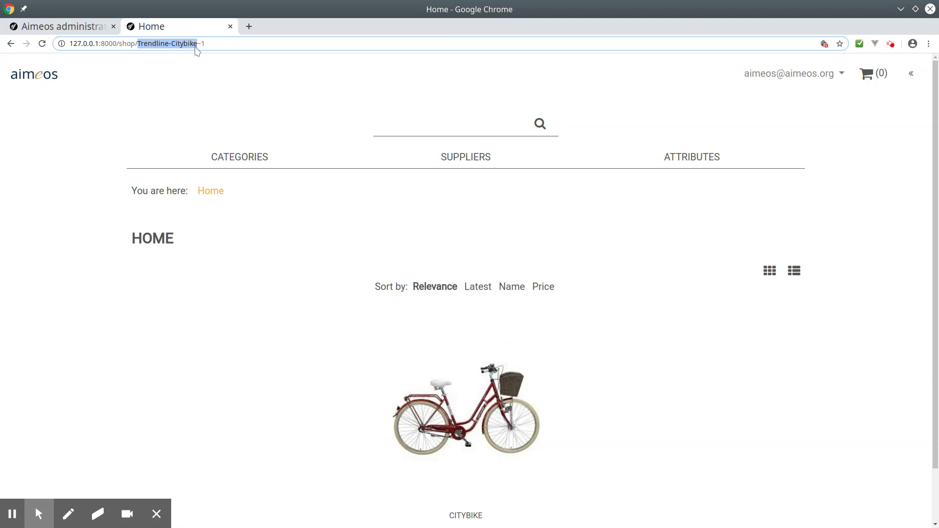